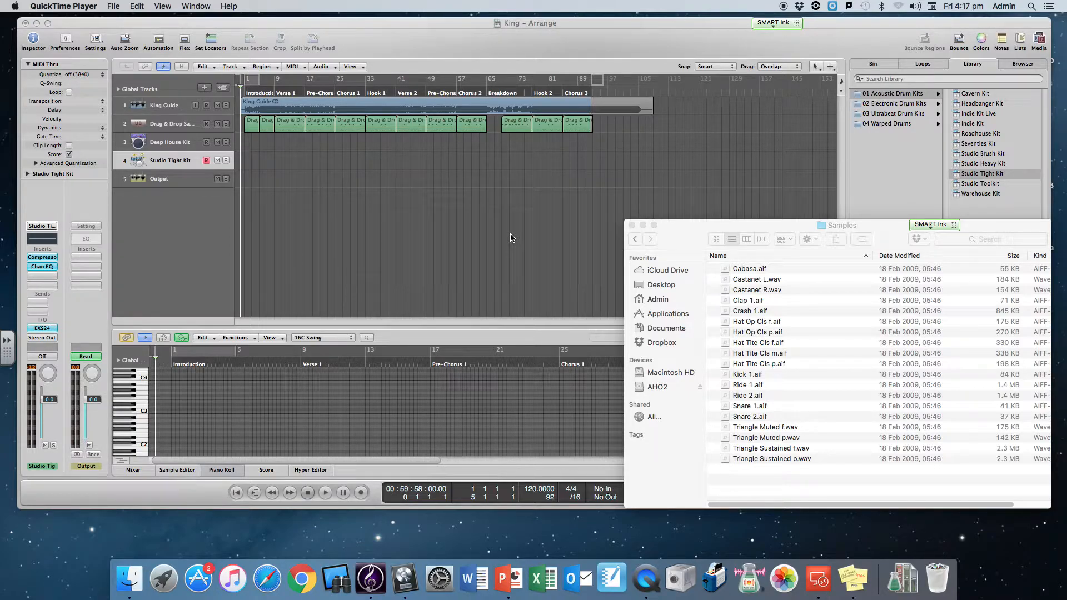
Switch to Logic Pro and show the King project's notes with its list of instruments.
left_click(512, 238)
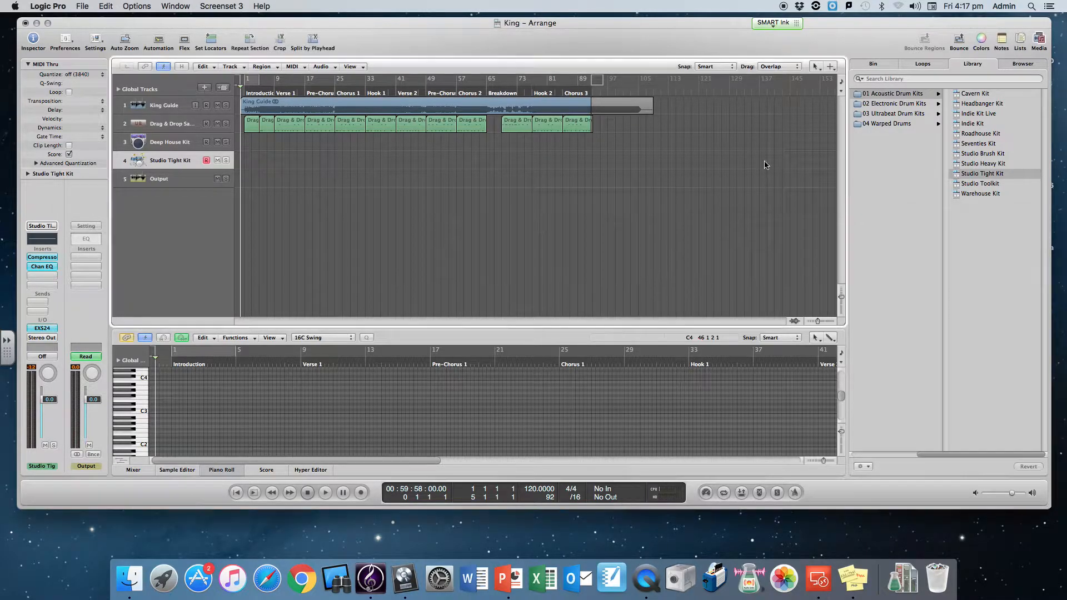
left_click(1002, 40)
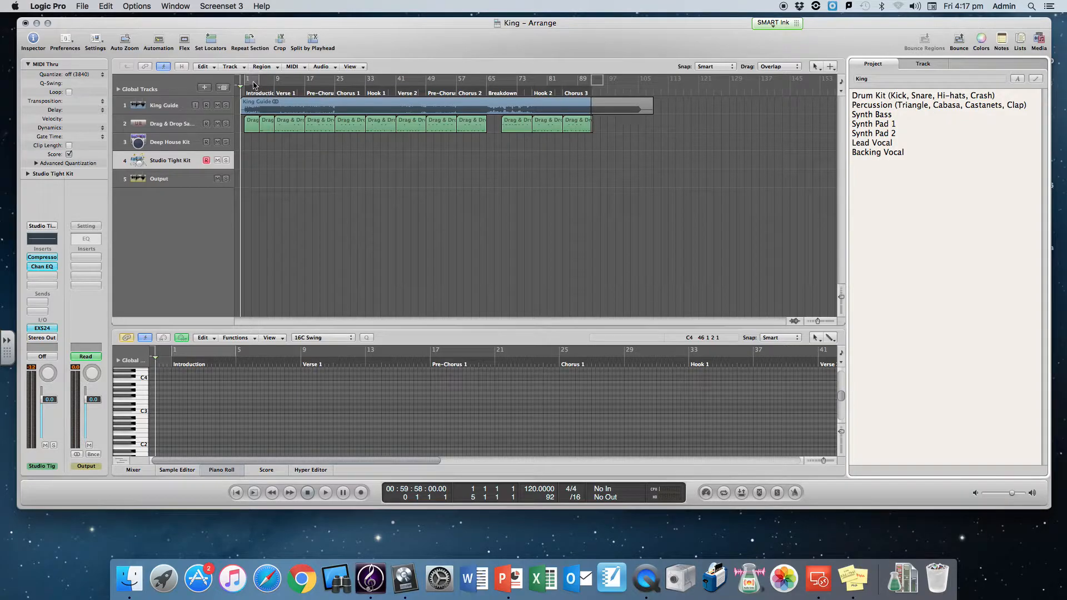
left_click_drag(248, 81, 591, 91)
left_click(490, 79)
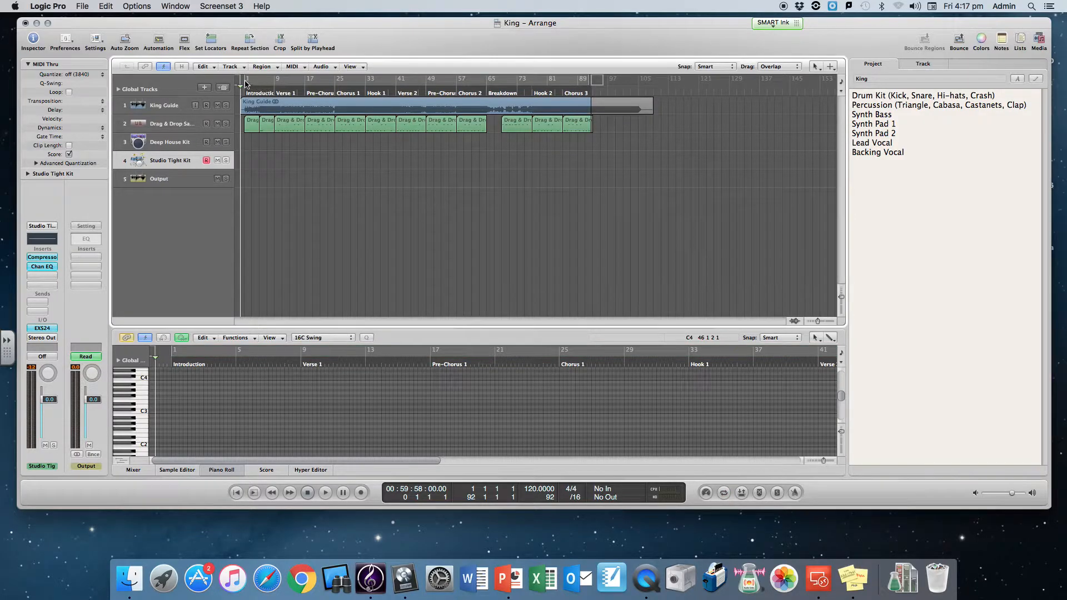
mouse_move(248, 81)
left_mouse_down()
mouse_move(275, 89)
mouse_move(264, 93)
left_mouse_up()
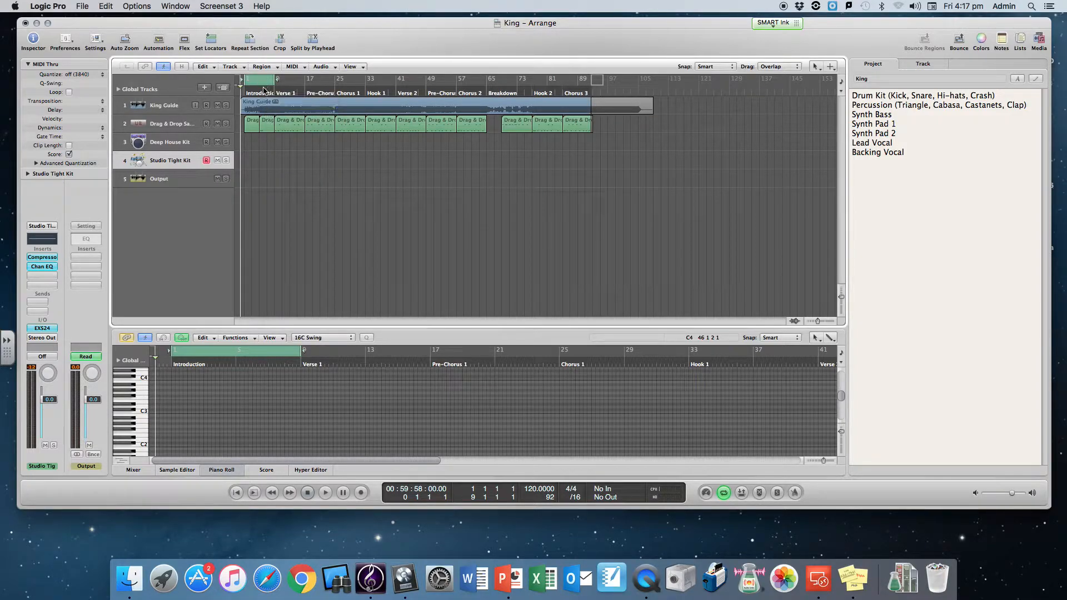
right_click(264, 92)
left_click(273, 166)
left_click(263, 79)
Set the project end marker to bar 93 and select the Drag & Drop Samples track with its regions deselected.
mouse_move(597, 79)
left_mouse_down()
mouse_move(688, 83)
mouse_move(597, 91)
left_mouse_up()
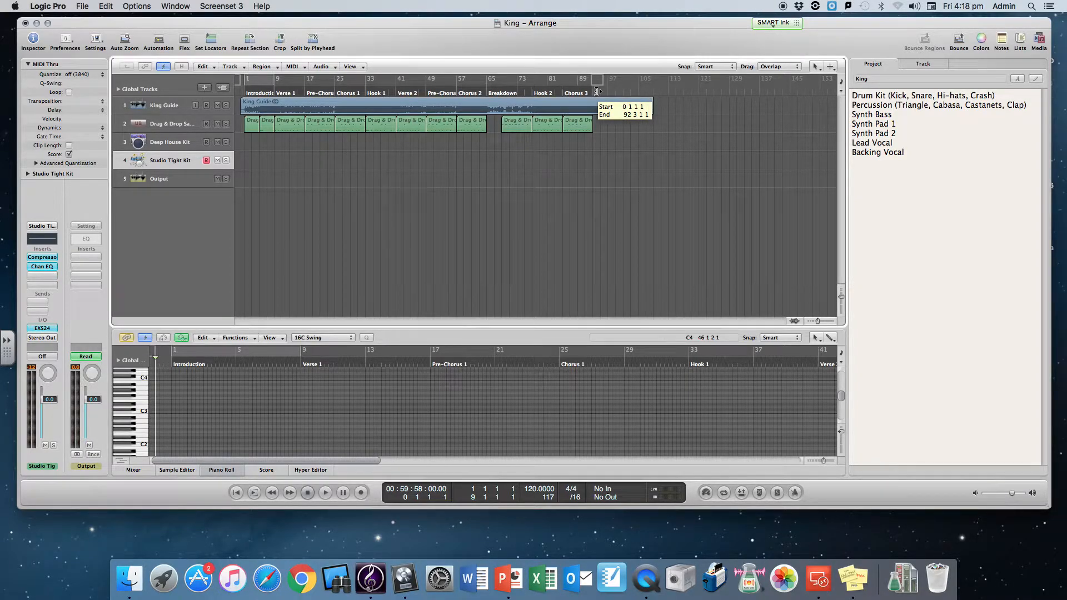
left_click_drag(597, 92, 599, 93)
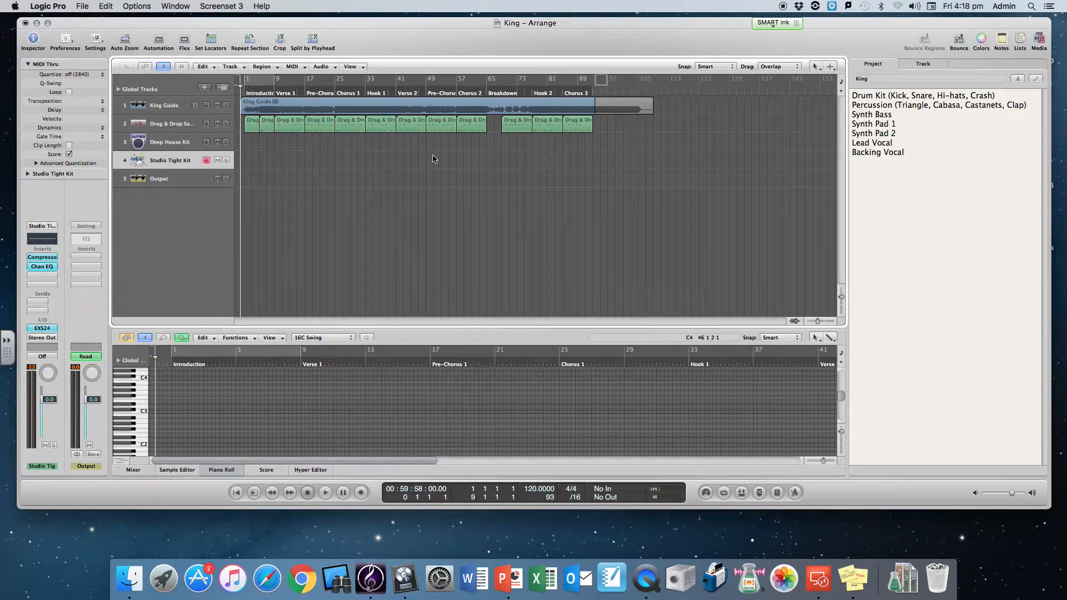
left_click(178, 128)
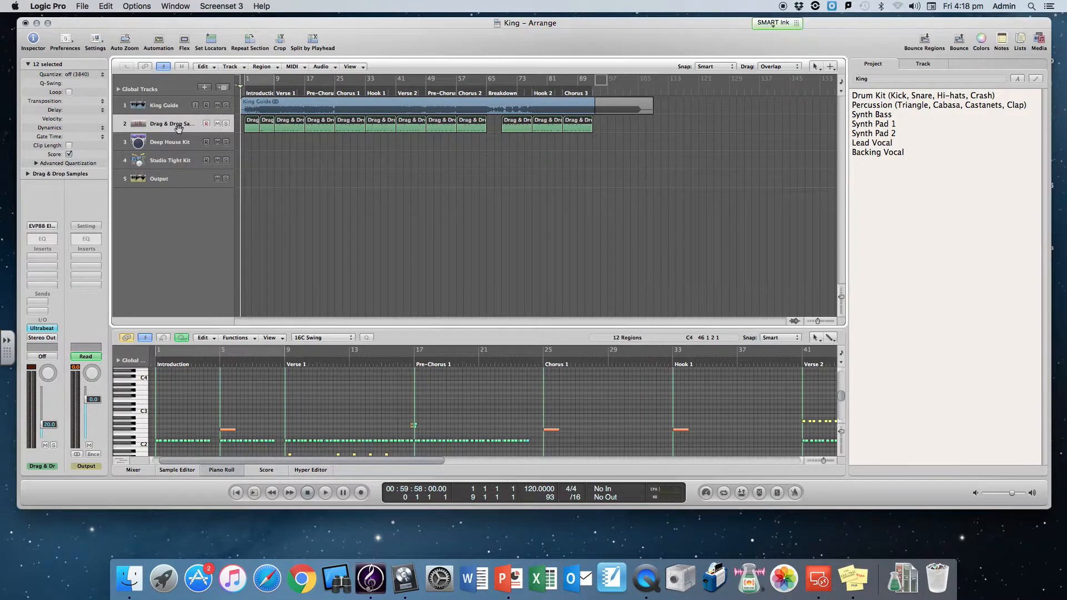
left_click(380, 184)
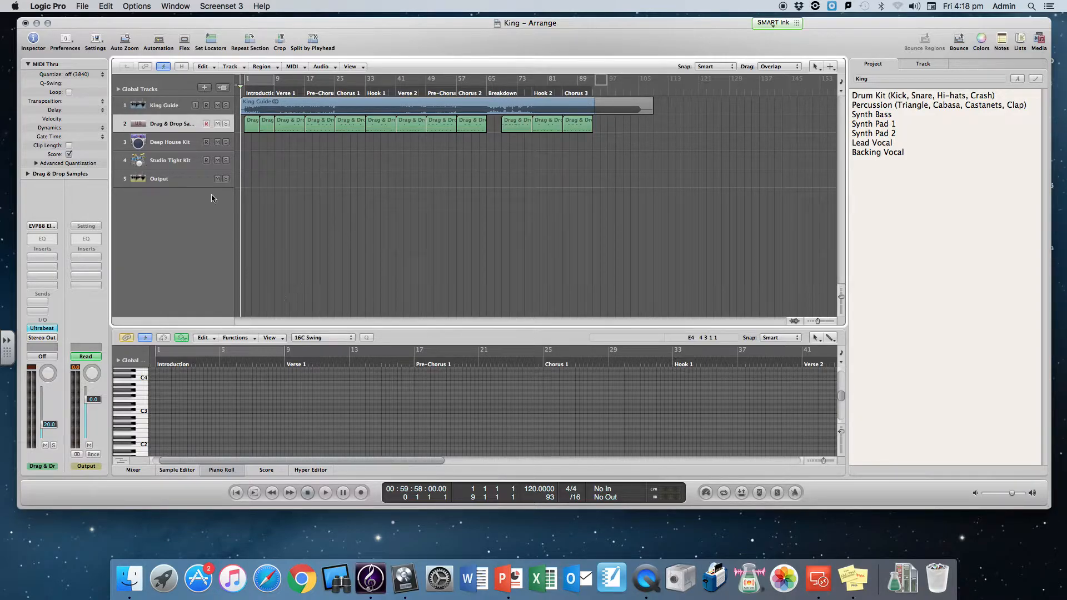
Open the Deep House Kit track's Ultrabeat instrument and show the Smooth Kick voice's sample file in Finder.
left_click(166, 144)
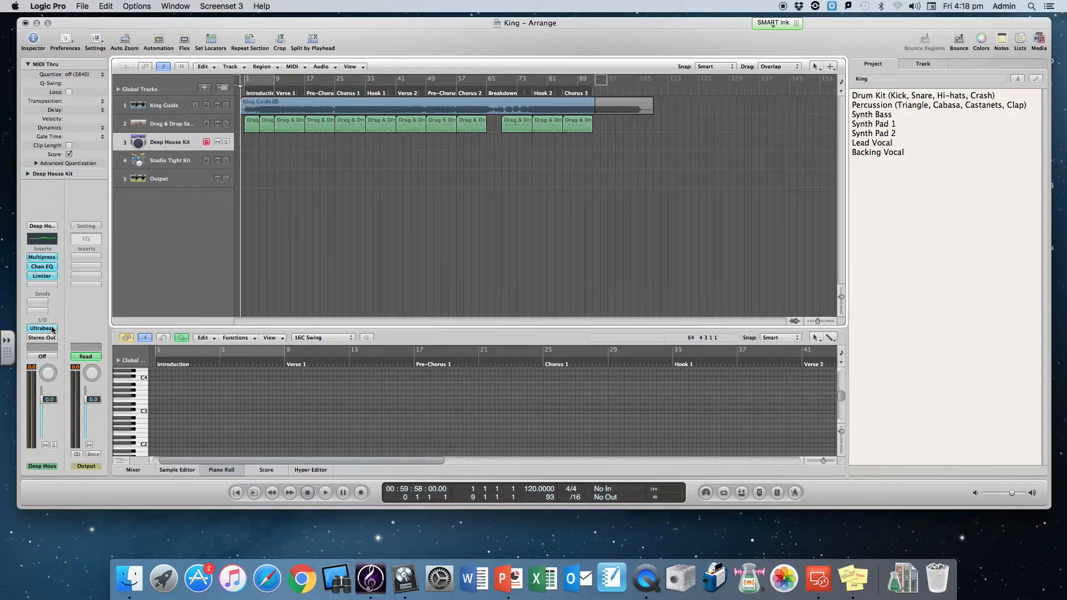
left_click(53, 329)
left_click_drag(121, 52, 381, 61)
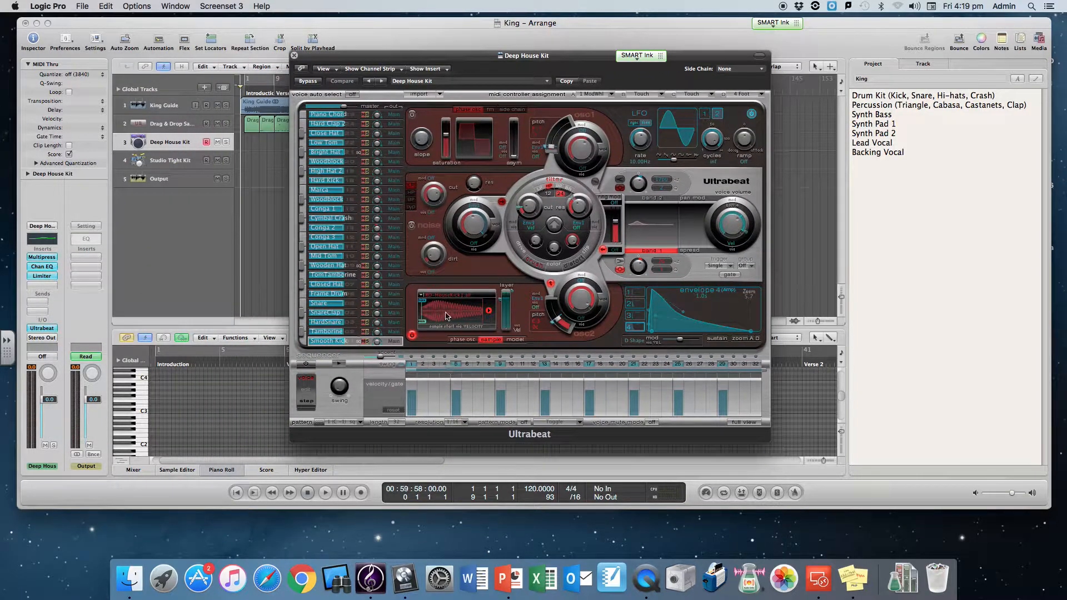
left_click(421, 299)
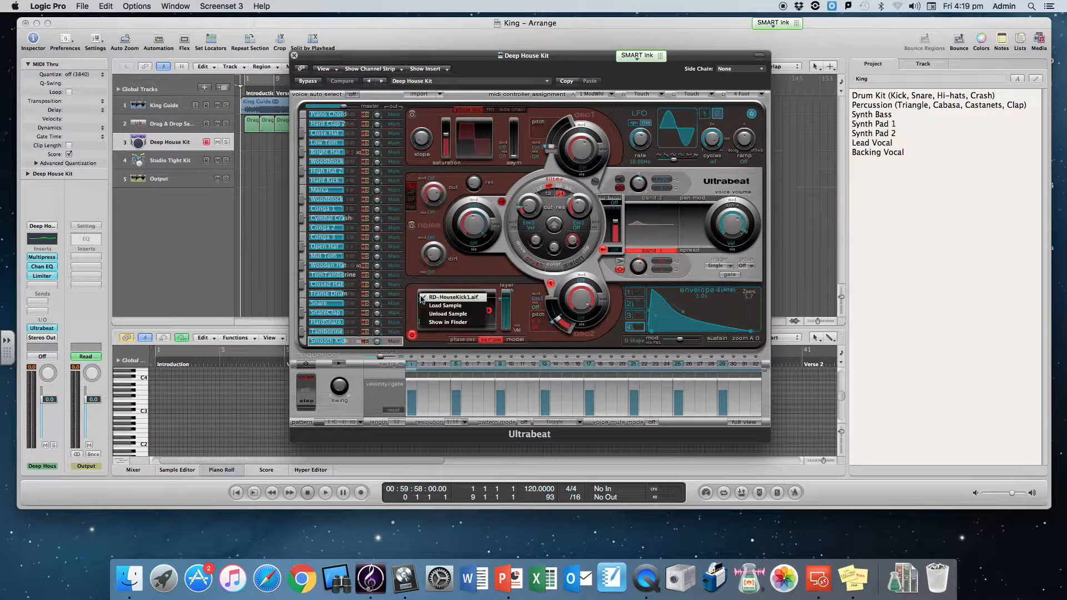
left_click(443, 326)
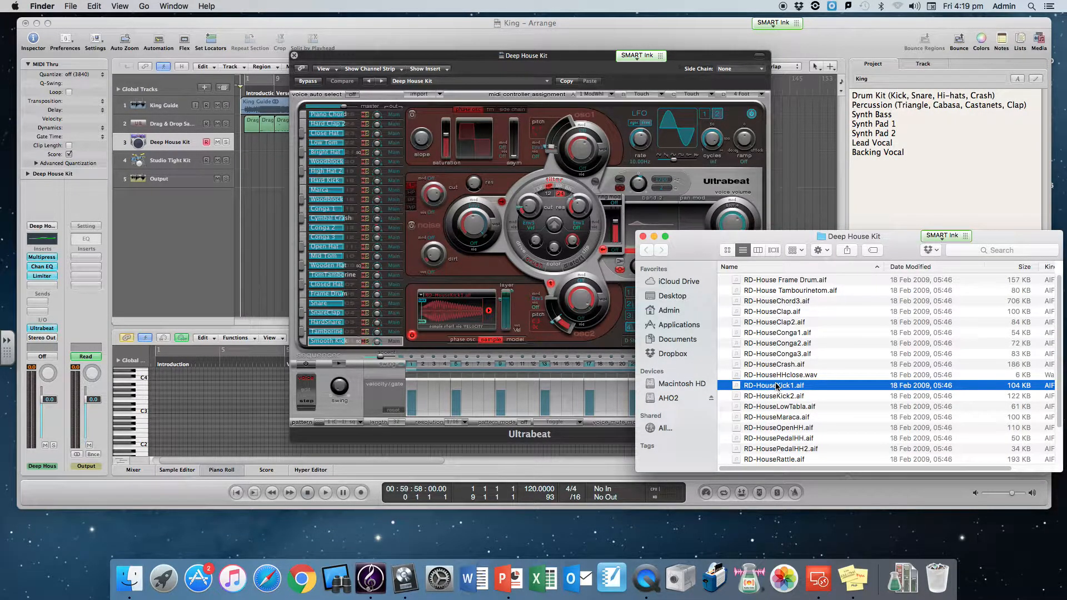
Preview the RD-HouseKick1.aif sample and copy the file.
key("space")
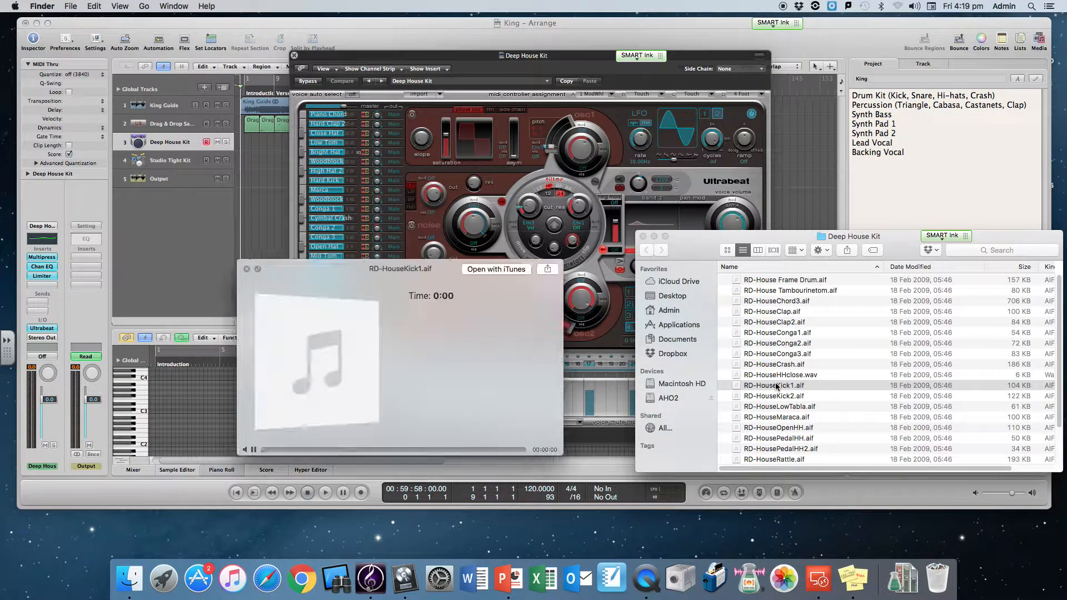
key("space")
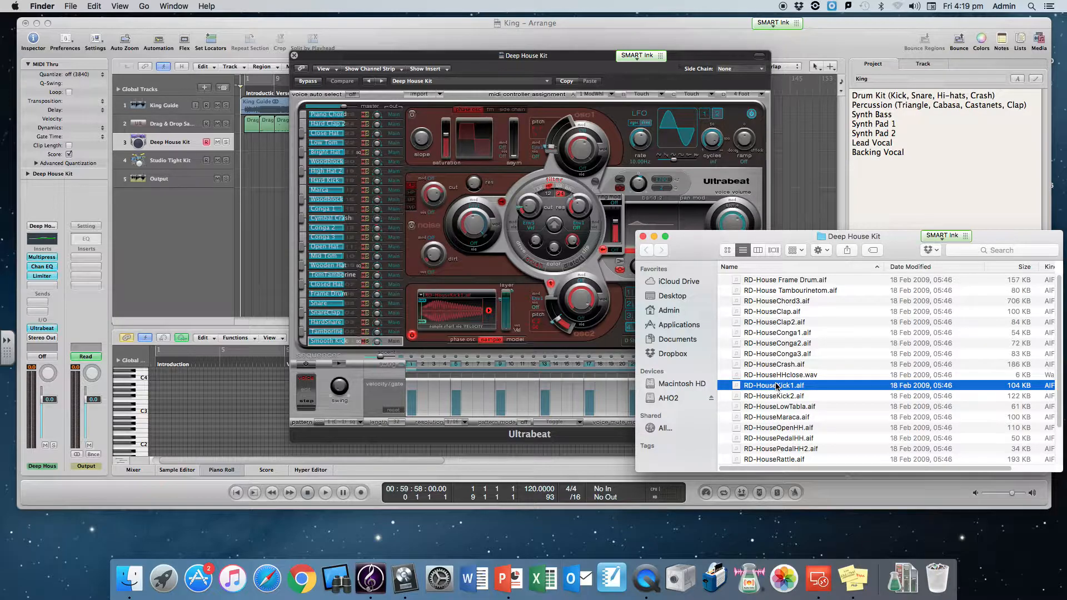
right_click(755, 389)
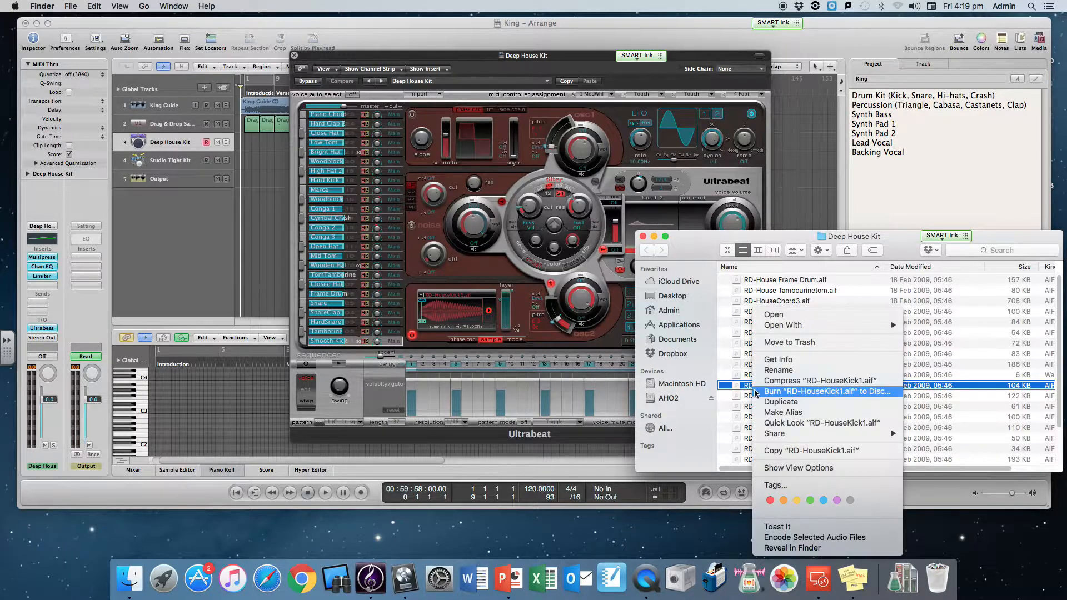
left_click(798, 451)
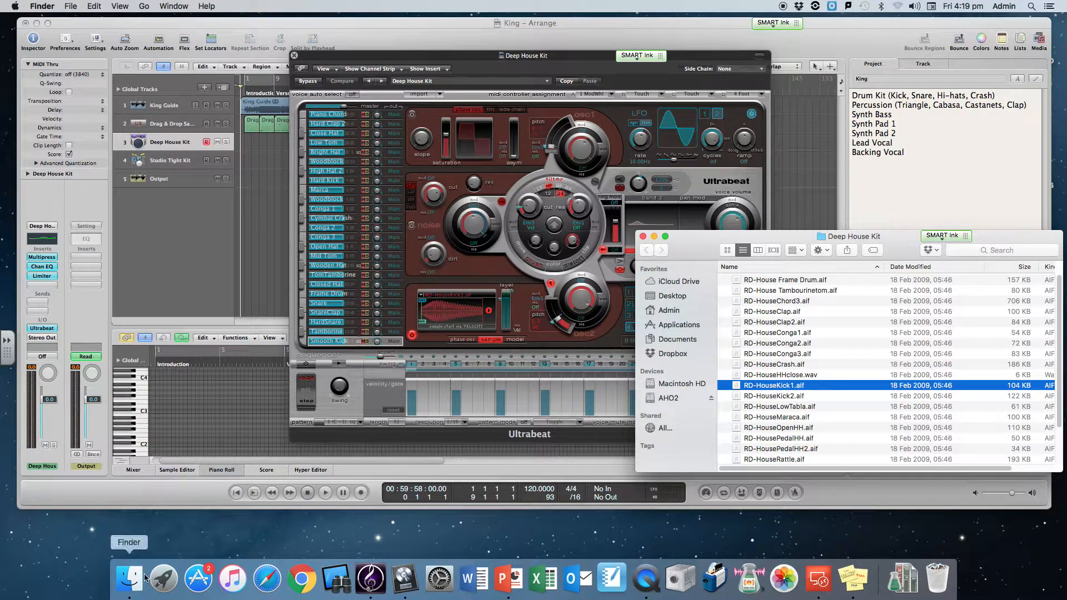
Bring up the Samples folder window in Finder, go up to the King project folder and reopen Samples.
left_click(130, 578)
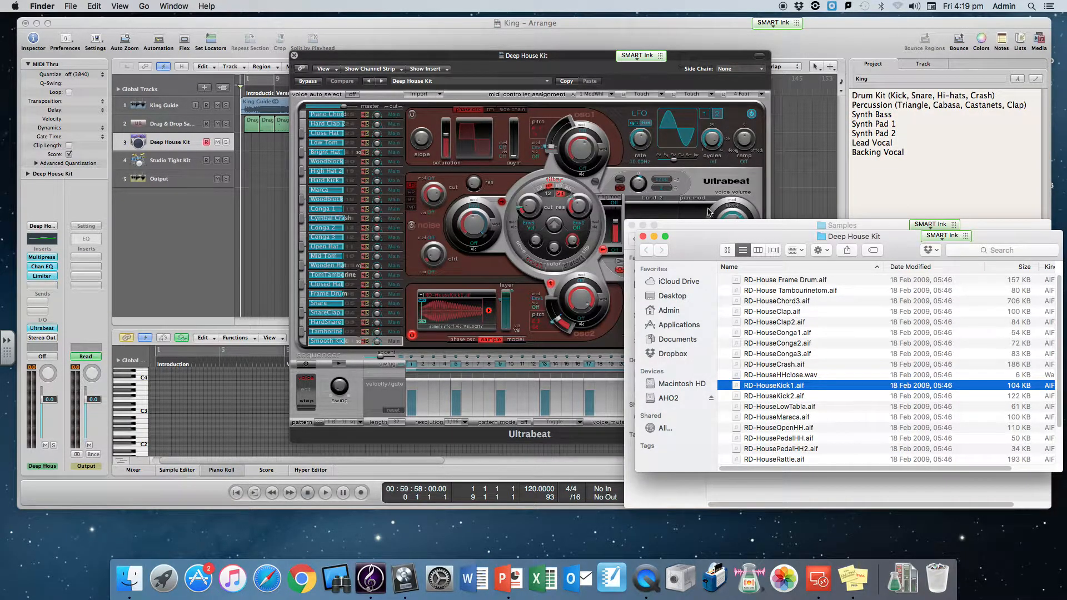
left_click(712, 225)
left_click(635, 239)
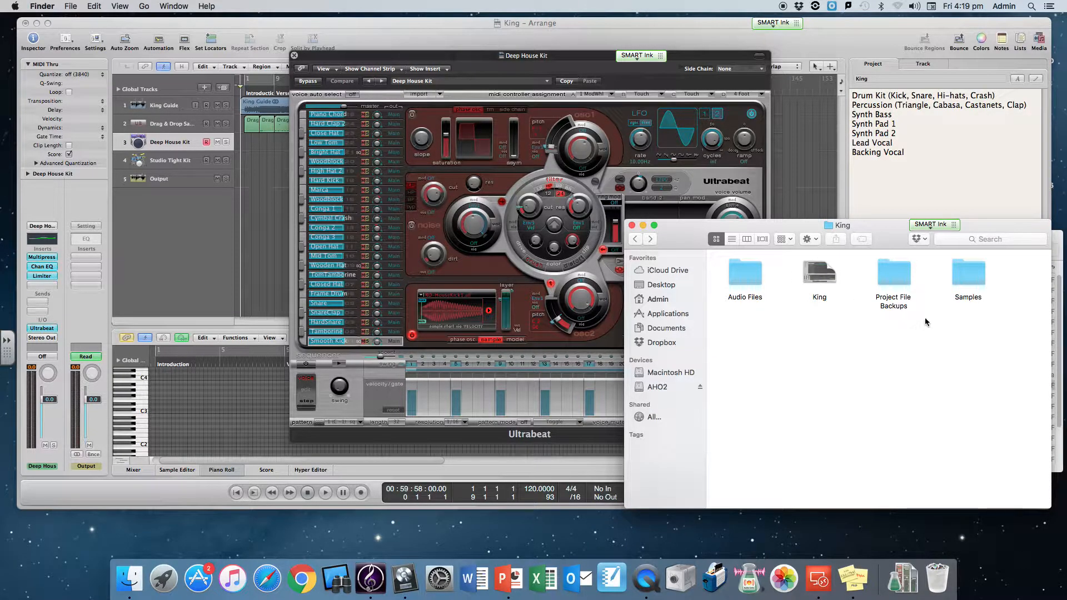
left_click(967, 286)
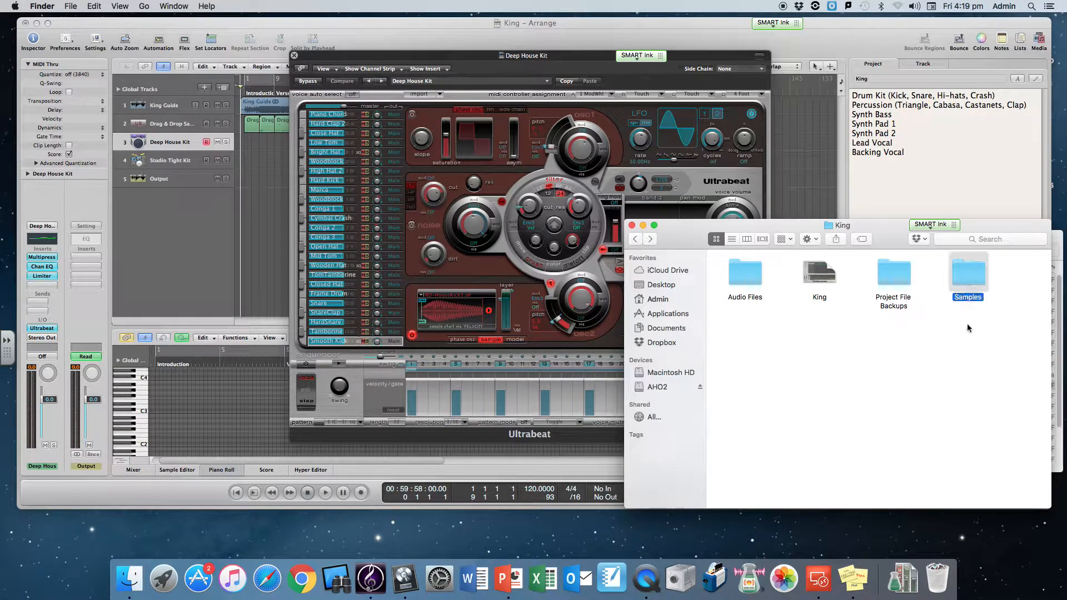
double_click(974, 285)
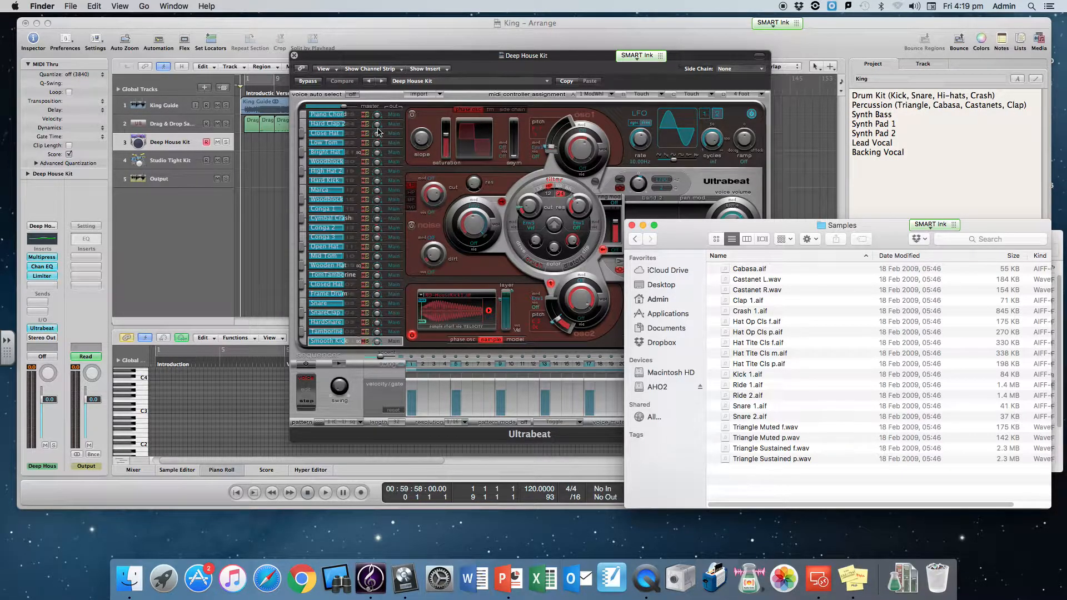
Close Ultrabeat and open the EXS24 Instrument Editor for the Studio Tight Kit track.
left_click(295, 56)
left_click(175, 163)
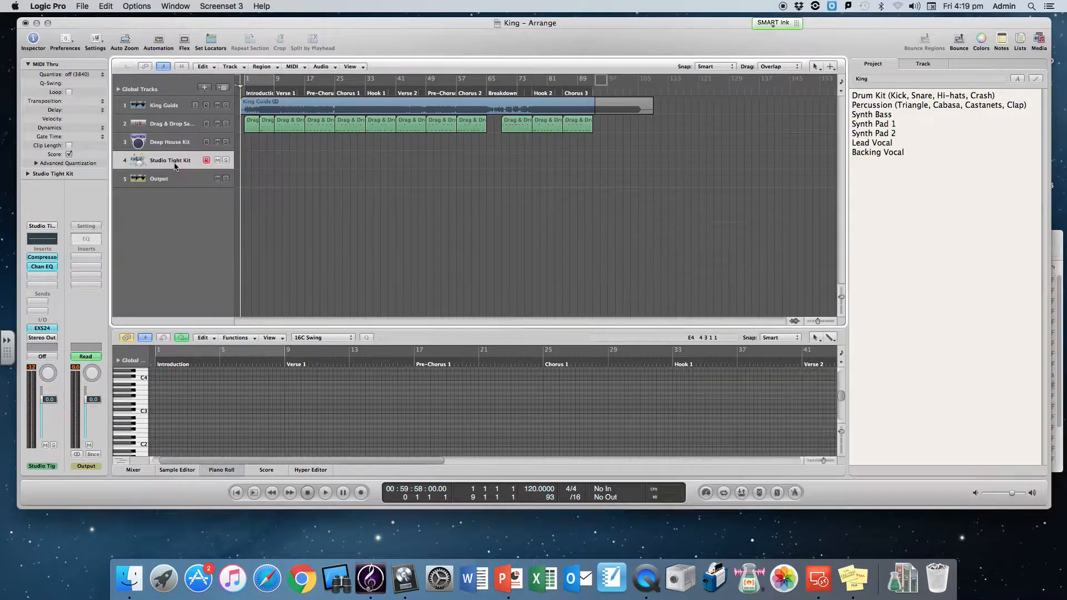
left_click(53, 329)
left_click_drag(178, 52, 507, 155)
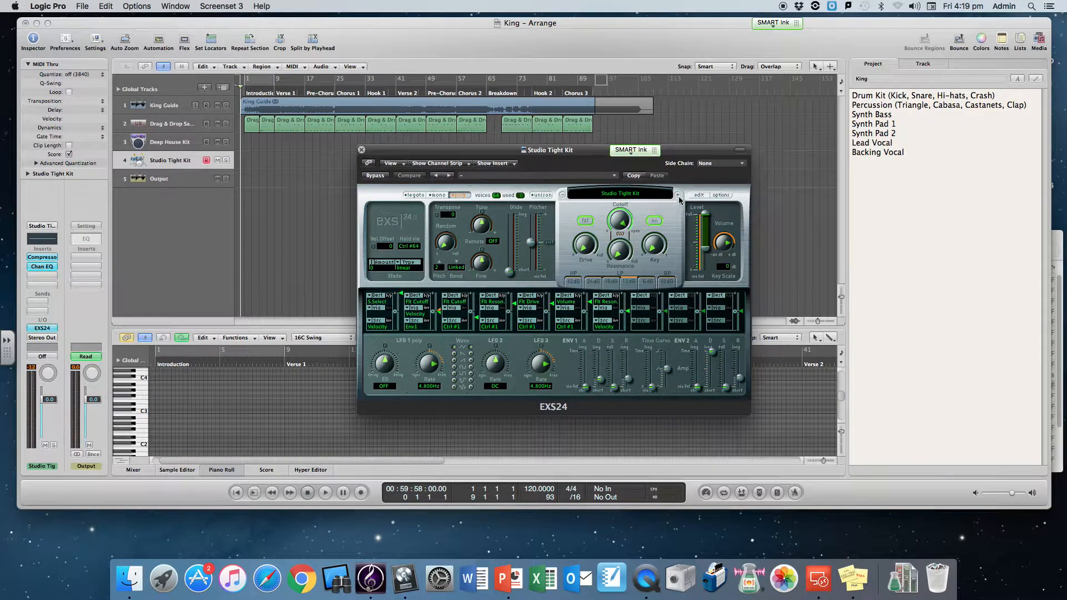
left_click(699, 195)
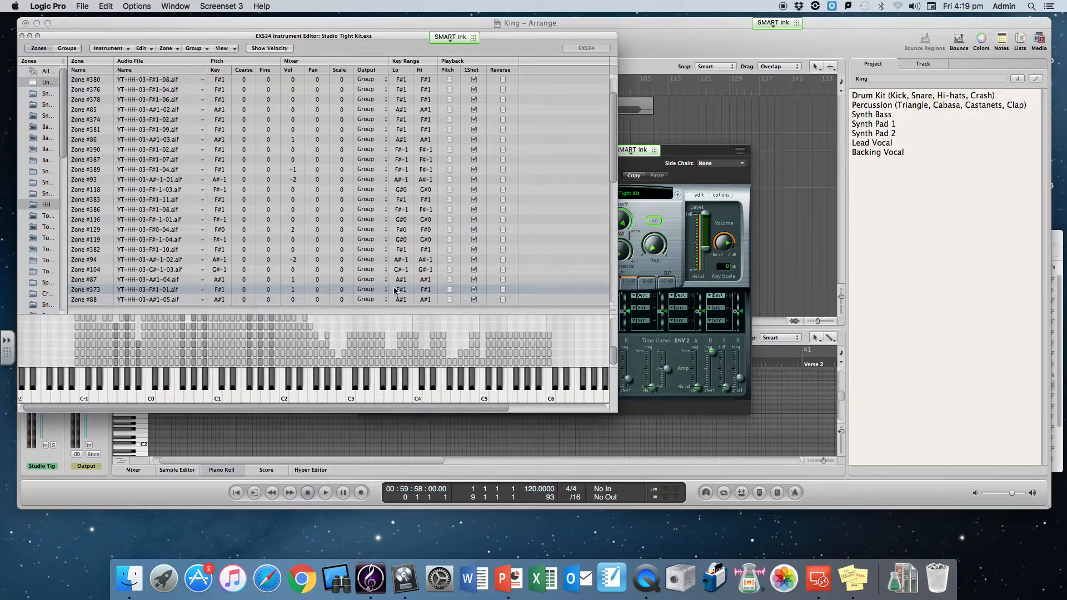
left_click_drag(217, 33, 431, 71)
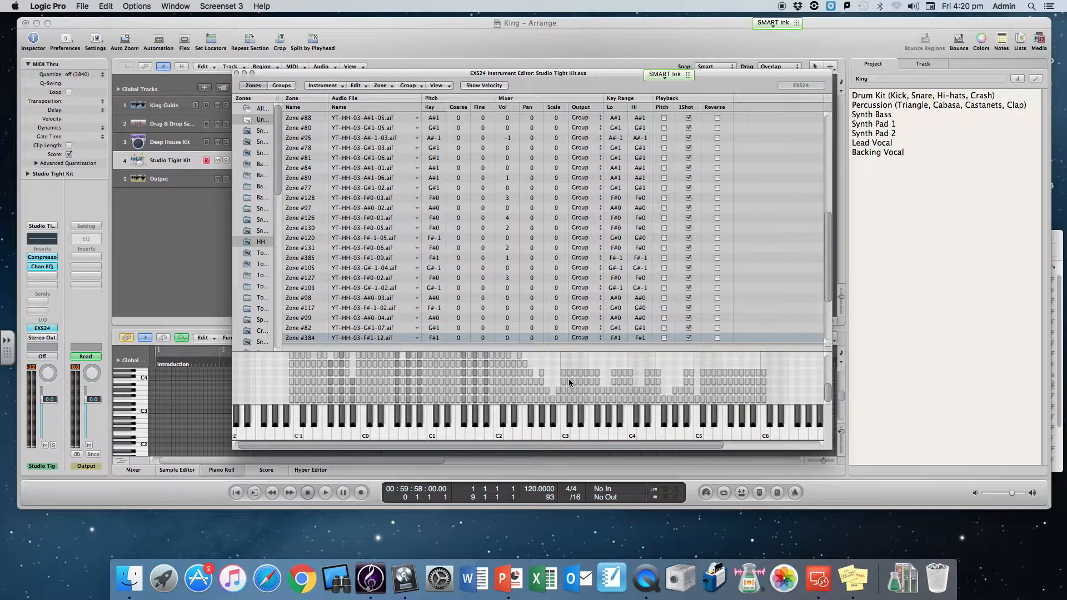
Show the Zone #384 audio file in Finder and copy YT-HH-03-F#1-12.aif.
left_click(417, 338)
left_click(432, 359)
left_click(565, 243)
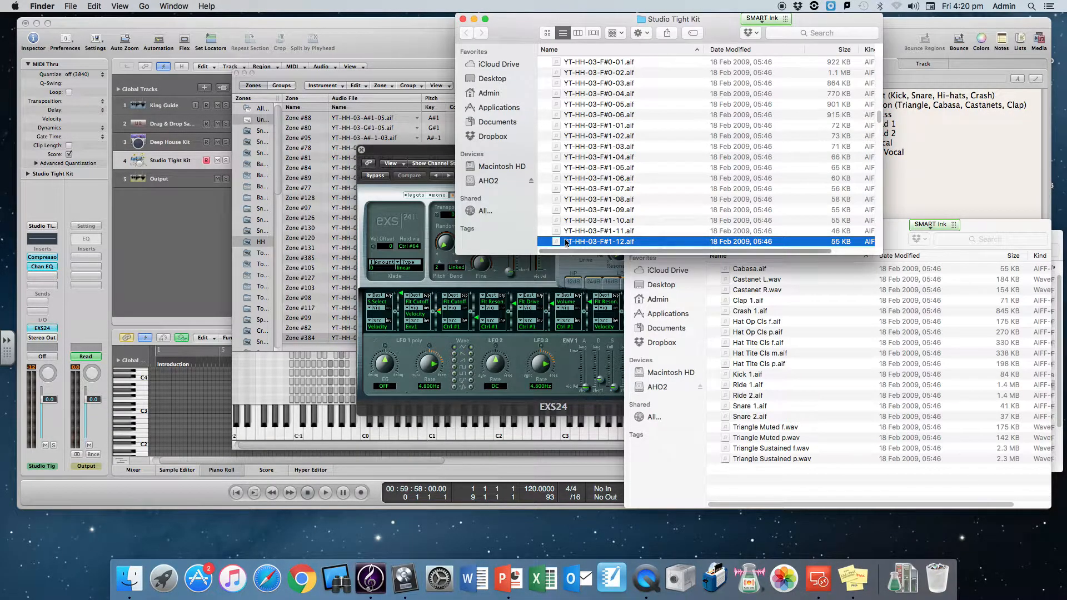
right_click(566, 243)
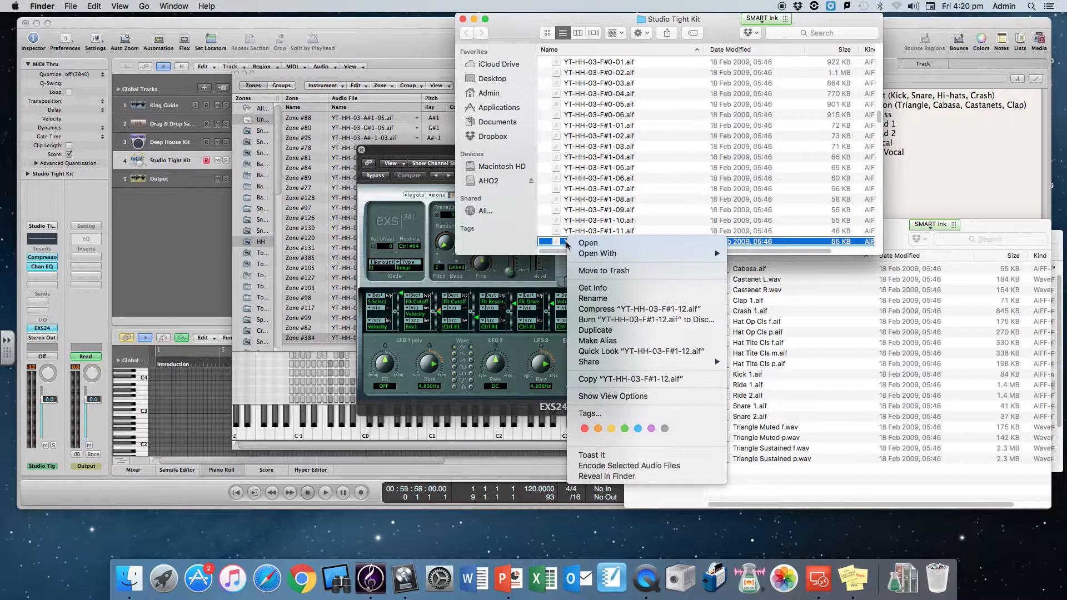
left_click(599, 382)
left_click(747, 478)
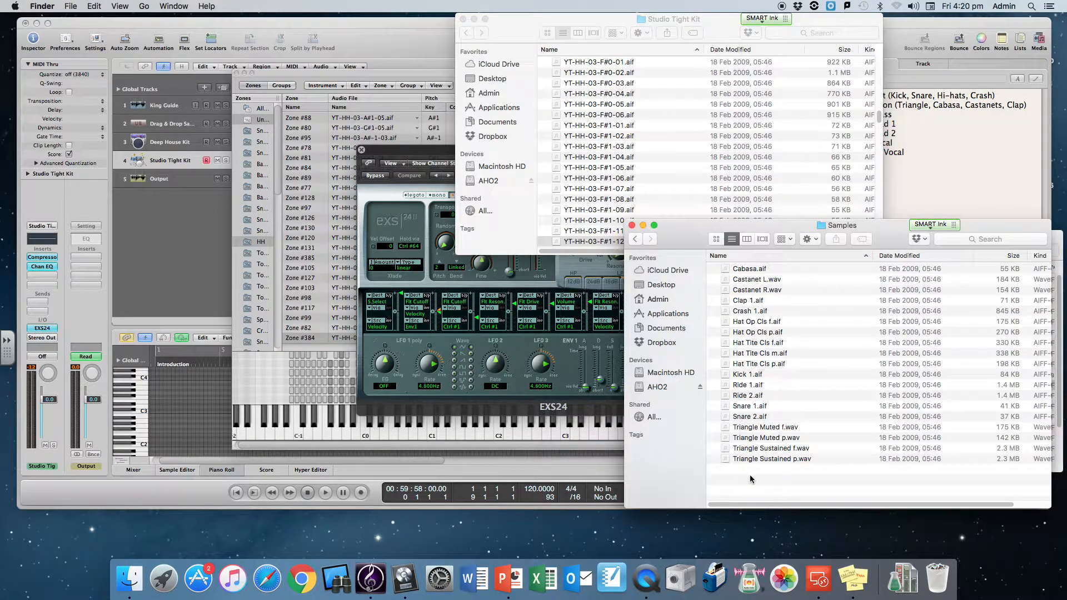
right_click(750, 479)
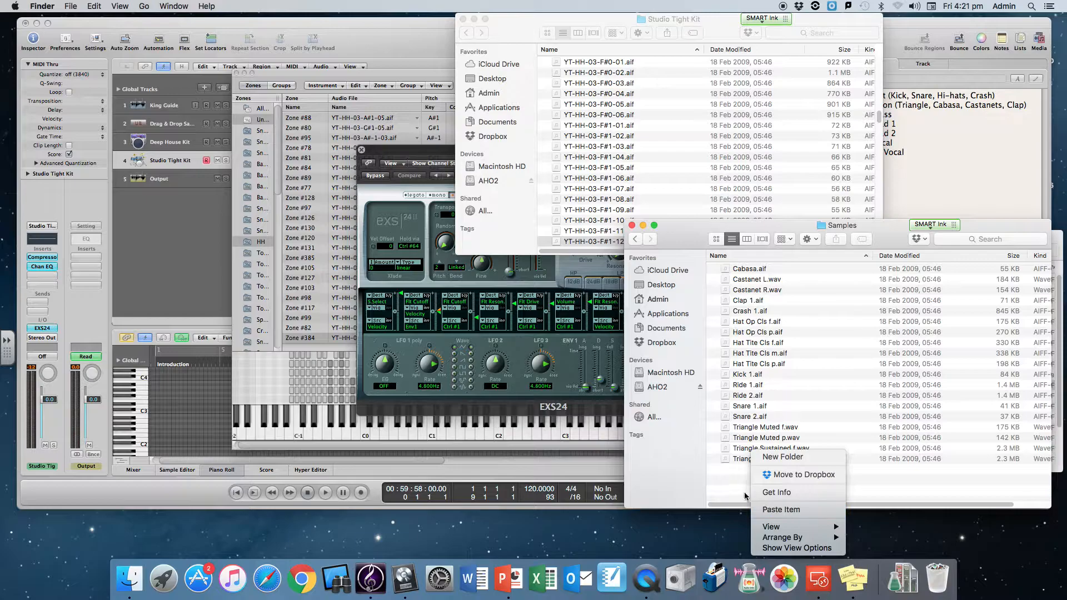
left_click(739, 487)
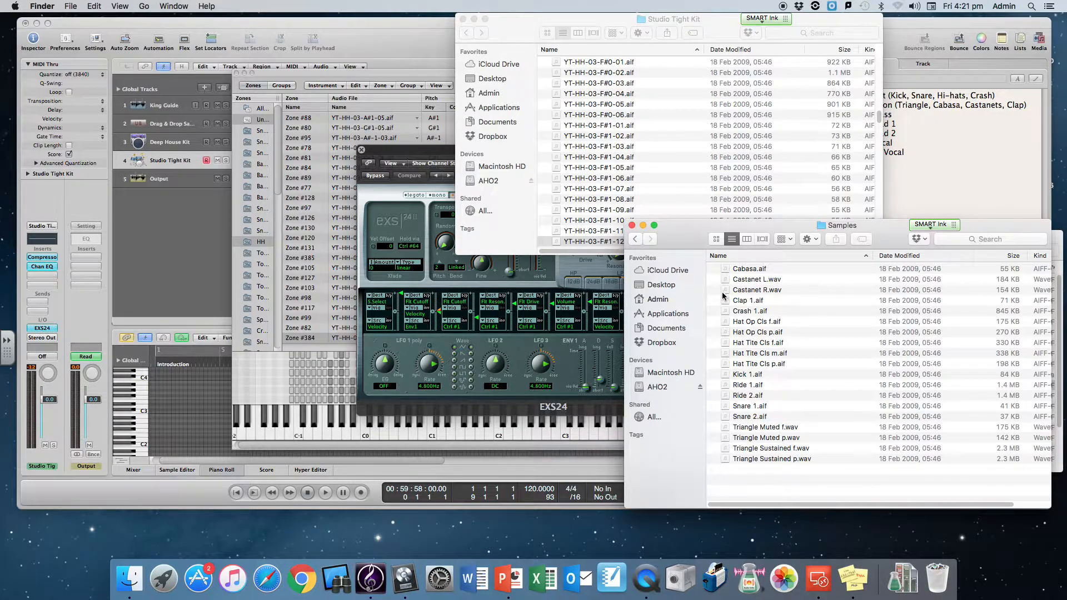
Close the EXS24 plug-in, the Studio Tight Kit folder window and the EXS24 Instrument Editor.
left_click(362, 149)
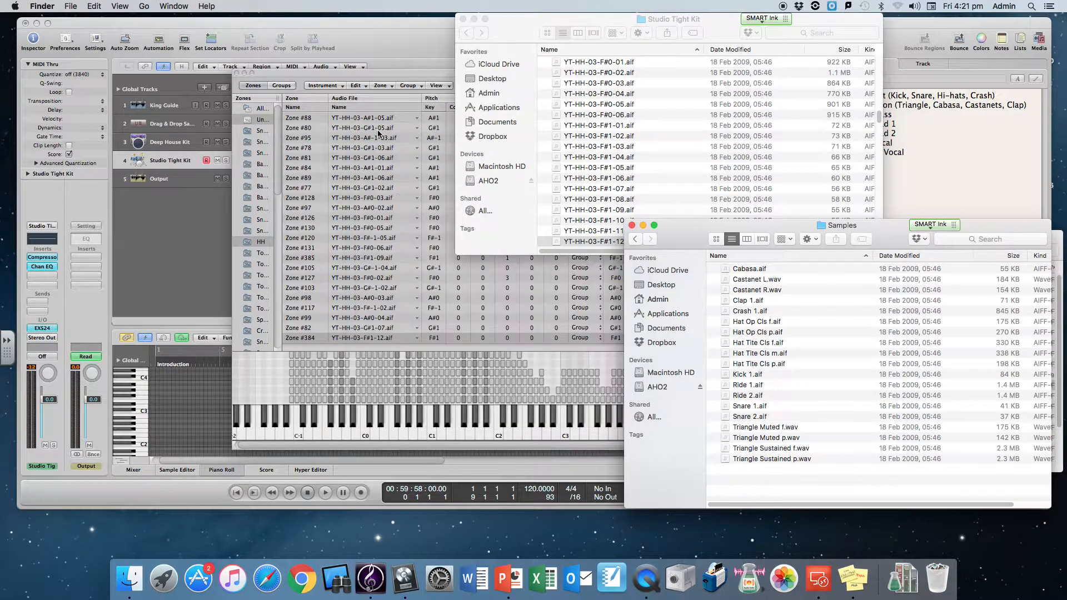
left_click(463, 19)
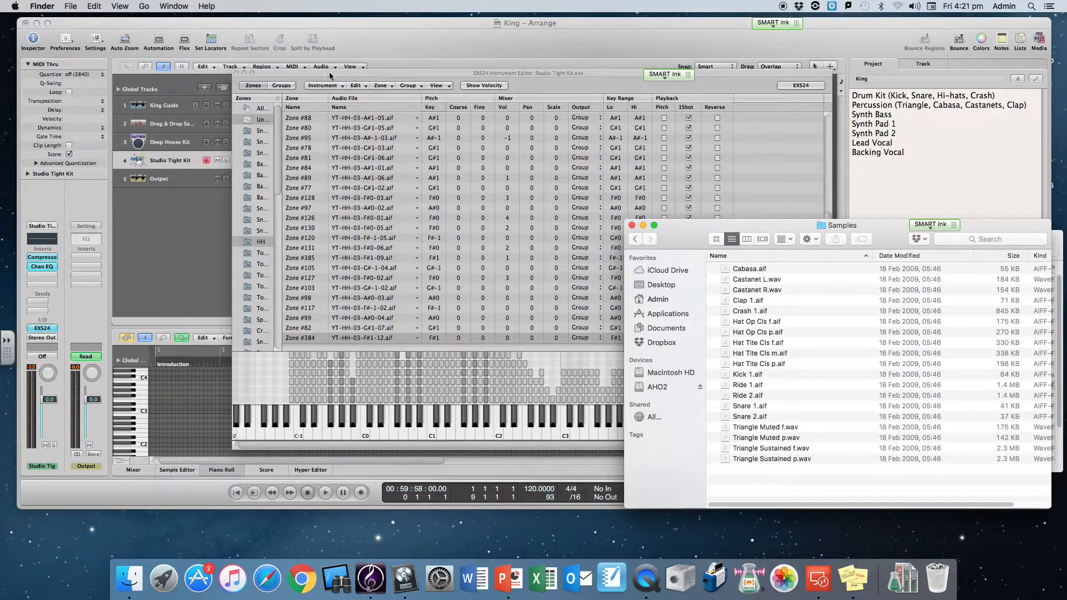
left_click(236, 74)
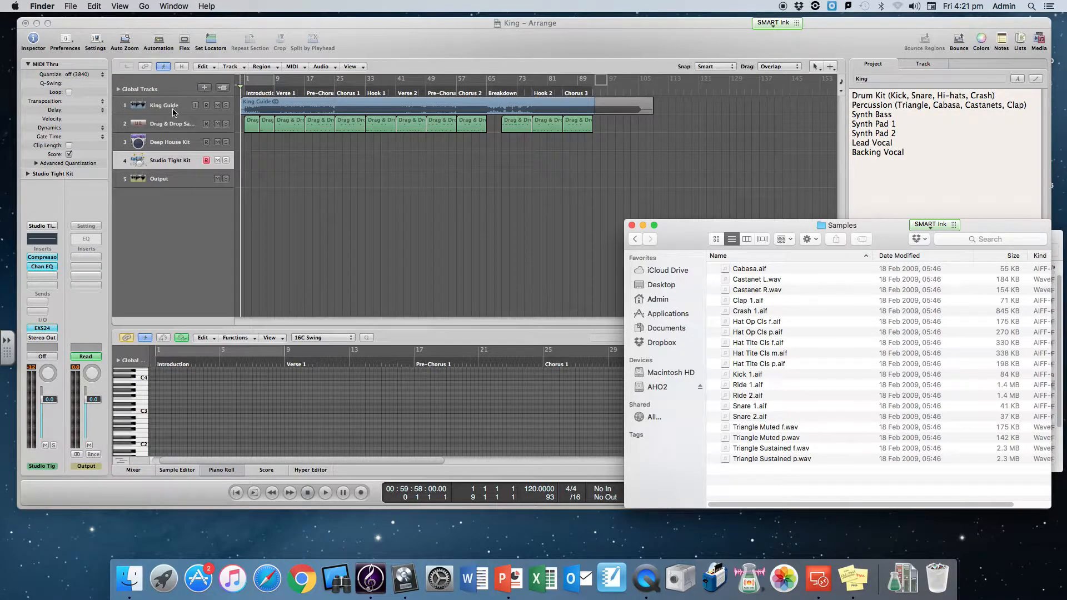
Add one software instrument track below the Drag & Drop Samples track, with output 1-2 and the library open.
left_click(167, 123)
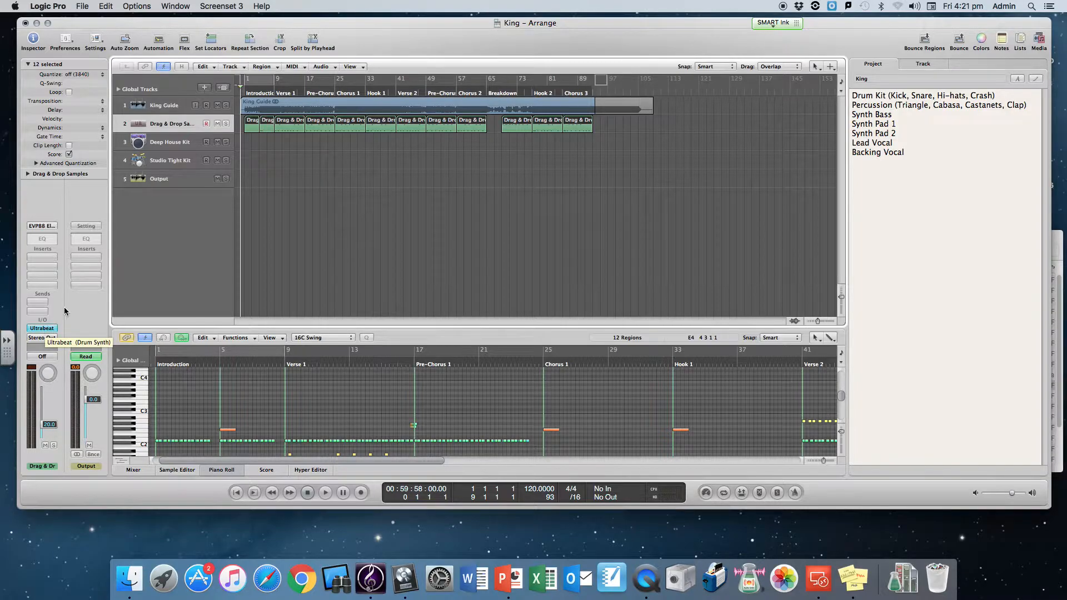
left_click(204, 88)
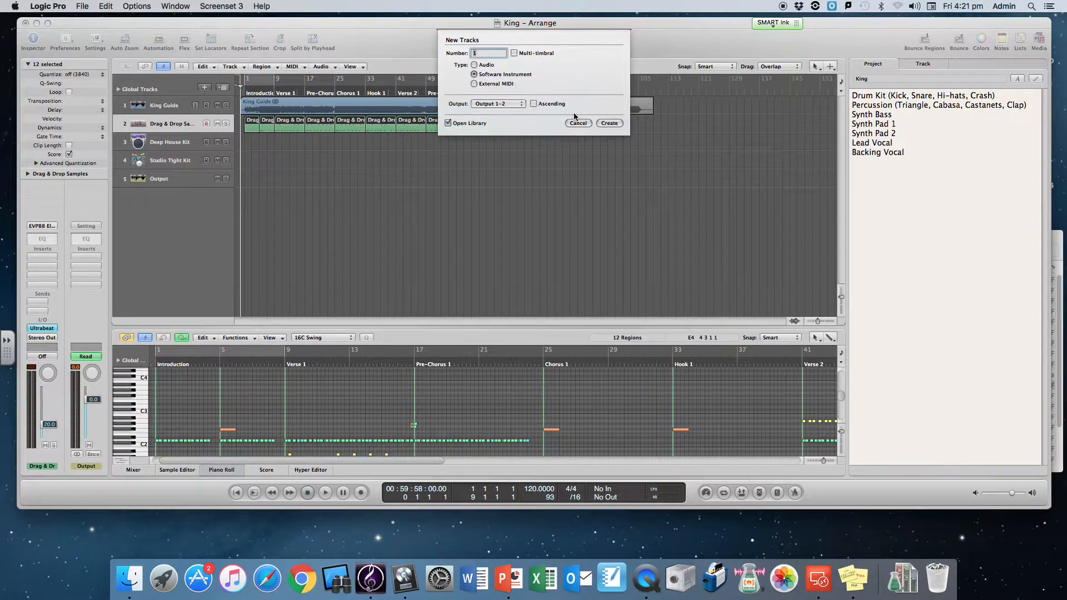
left_click(610, 123)
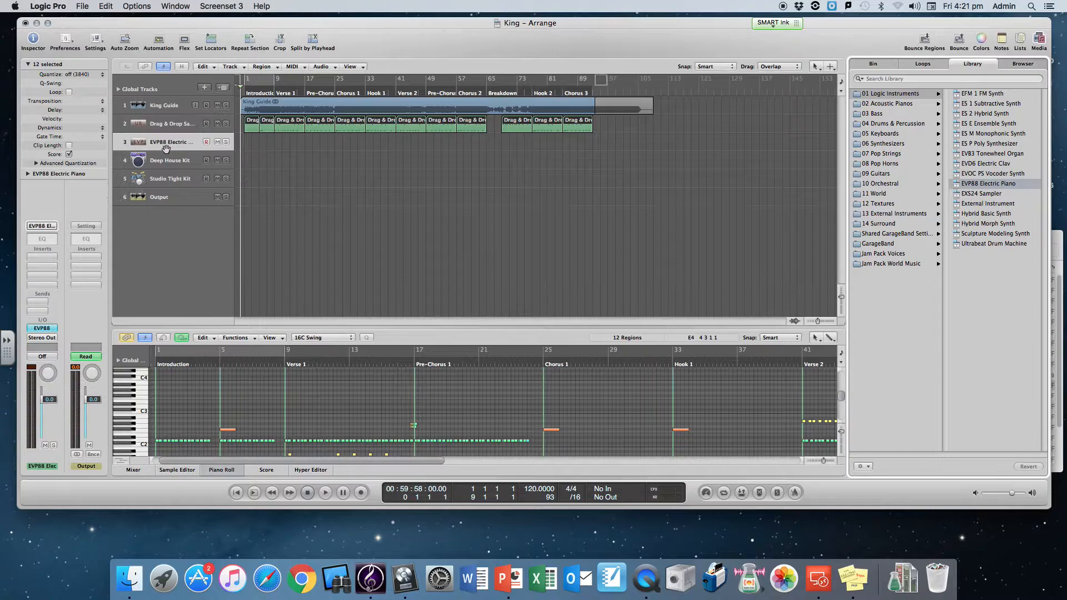
Load the Ultrabeat drum synth in stereo as the instrument of the new software track.
left_click(45, 330)
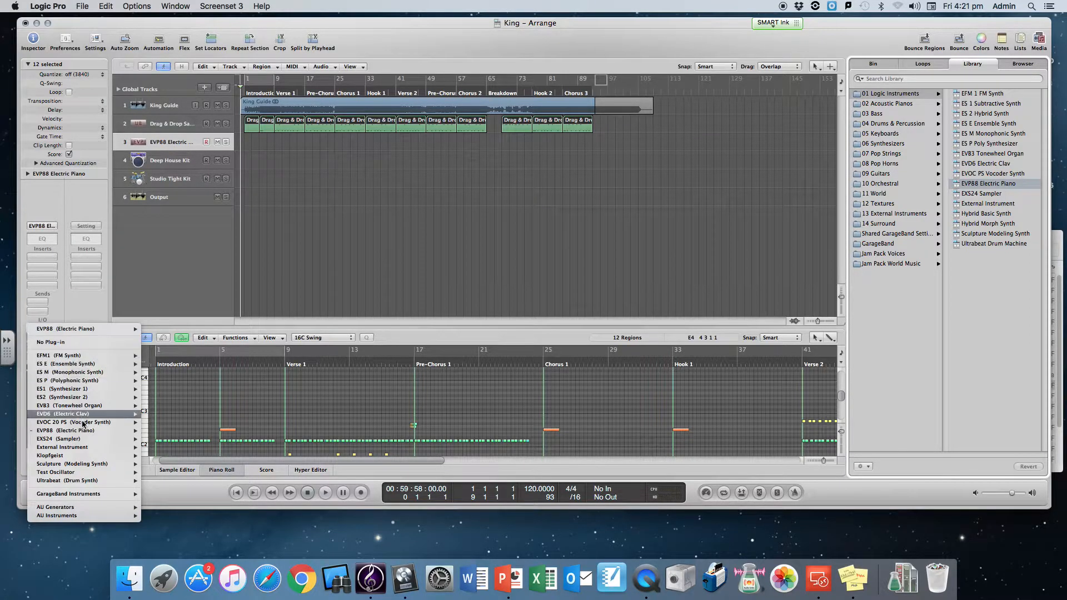
mouse_move(98, 466)
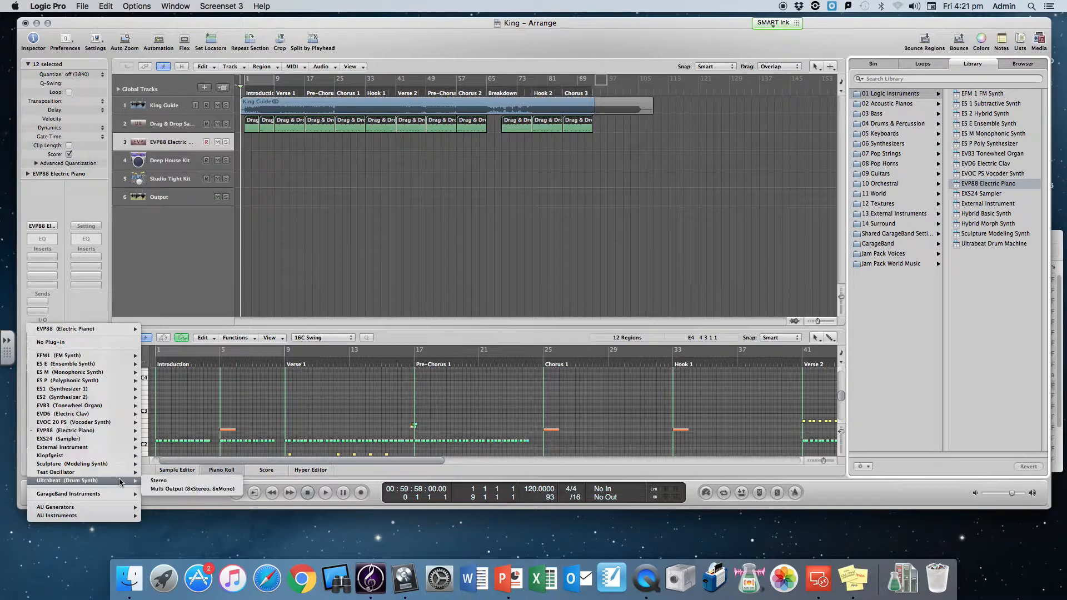
left_click(154, 482)
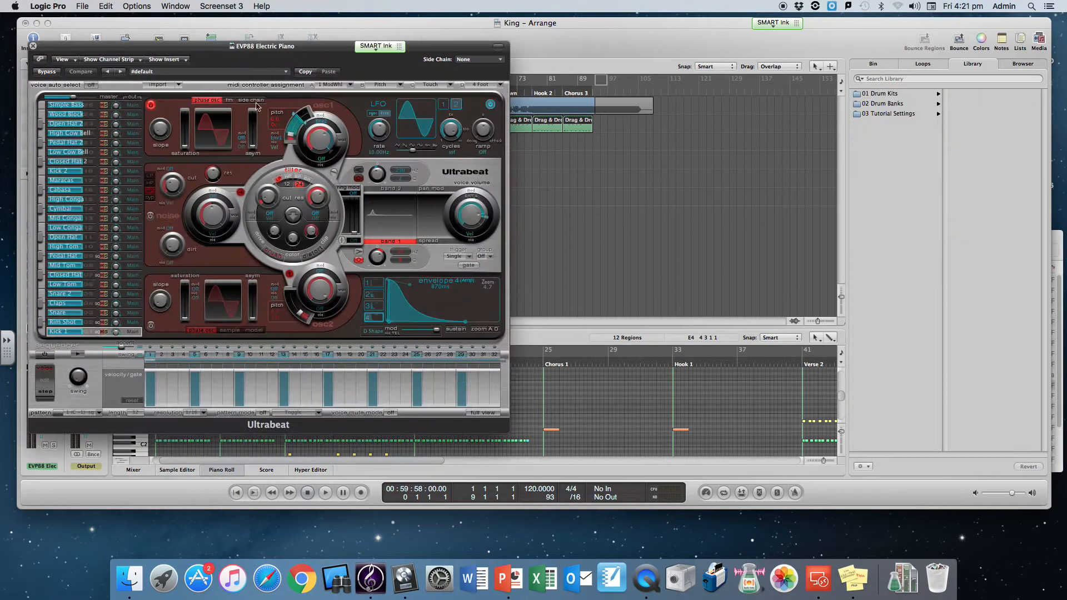
left_click_drag(164, 45, 636, 41)
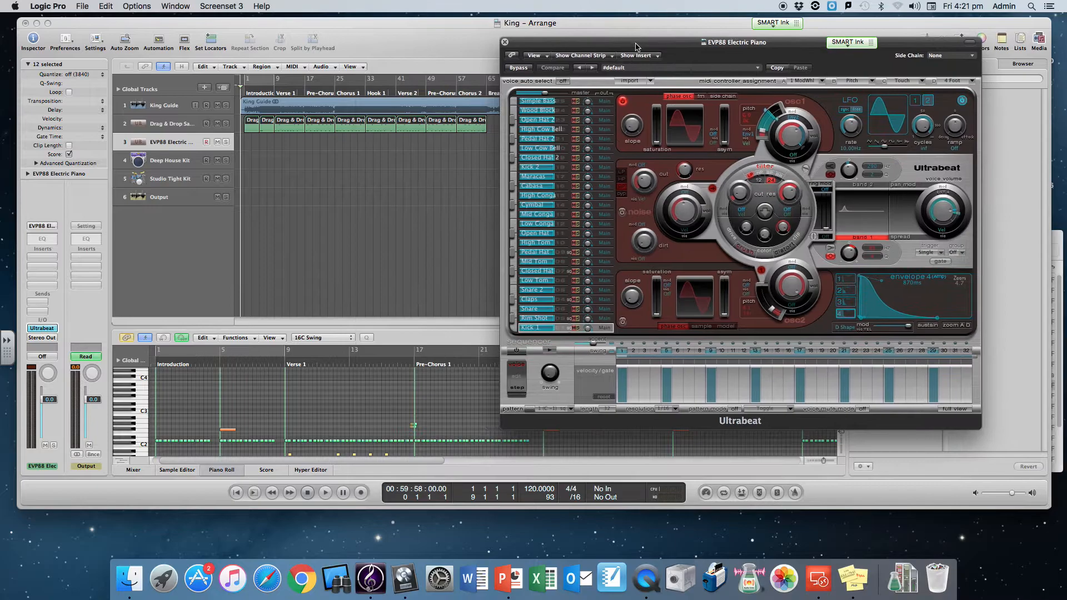
Load the Drag & Drop Samples drum kit preset in Ultrabeat.
left_click(757, 70)
mouse_move(792, 170)
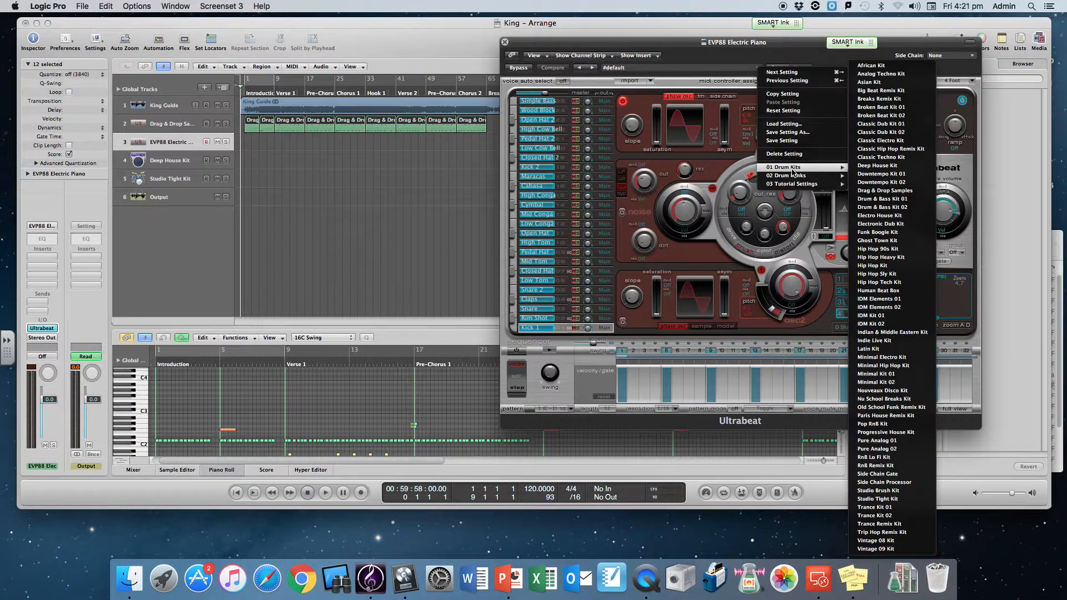
left_click(878, 192)
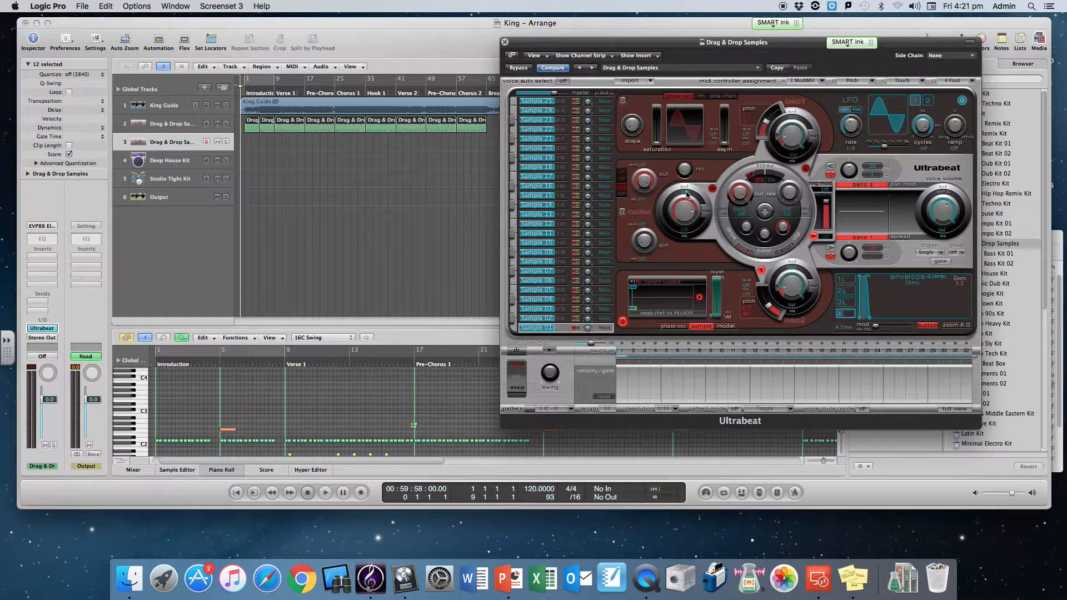
left_click_drag(537, 46, 180, 63)
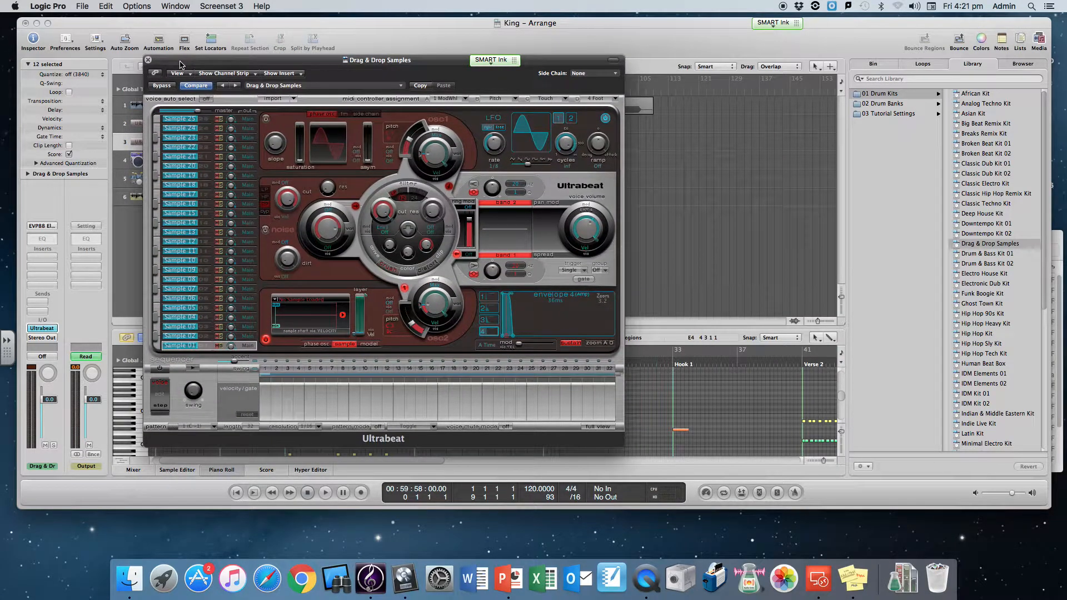
Load Kick 1.aif from the Finder's Samples folder into oscillator 2 of the Sample 01 voice.
left_click(131, 578)
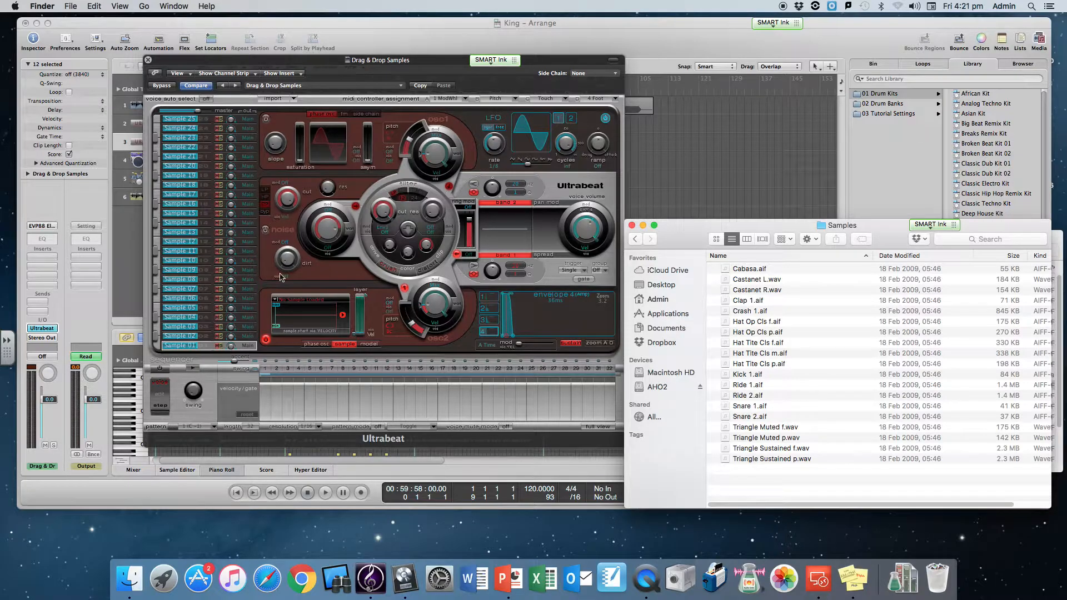
left_click(744, 377)
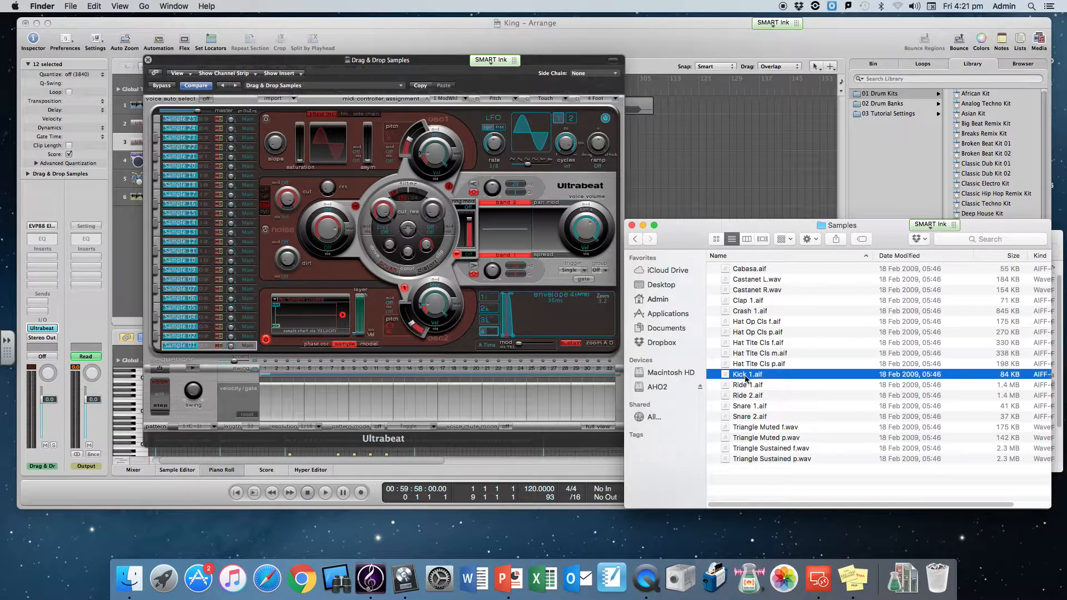
left_click_drag(739, 376, 308, 319)
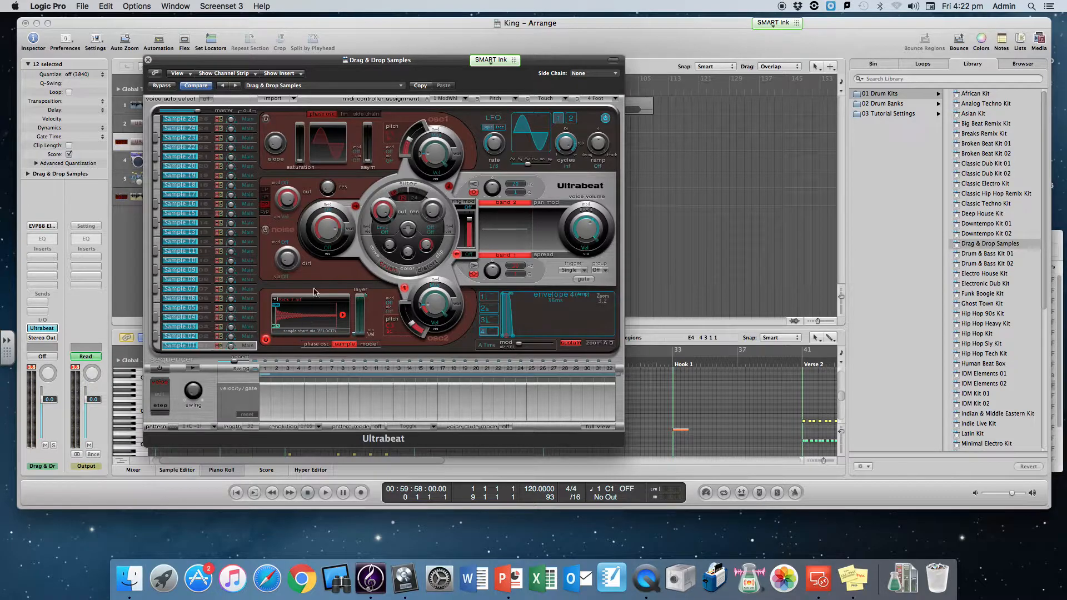
Audition the Sample 01 voice and set its volume to 0.5 dB in the Ultrabeat voice mixer.
left_click_drag(337, 60, 538, 64)
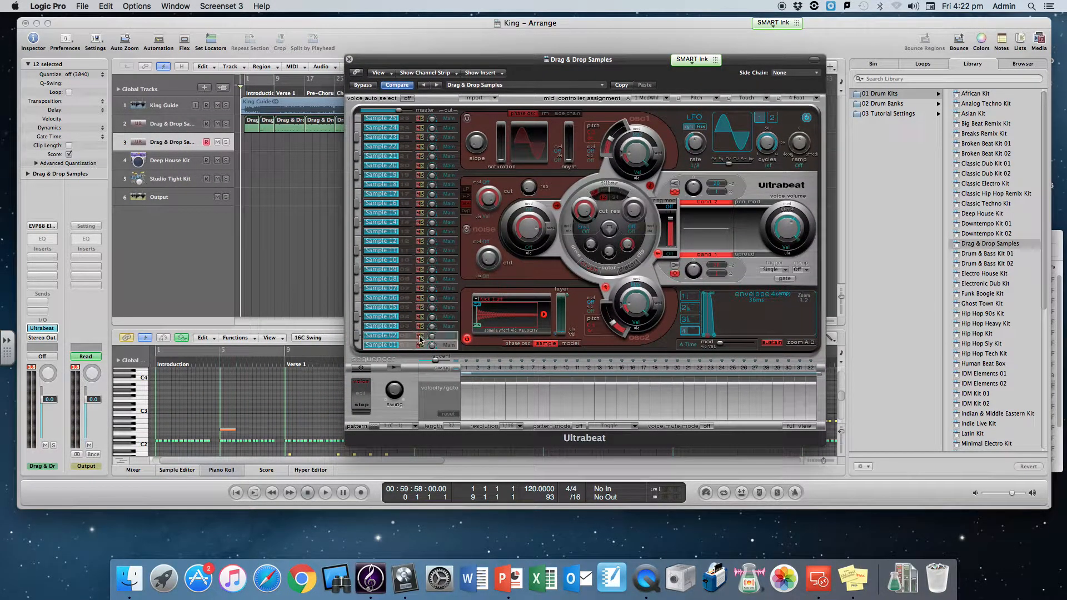
left_click(393, 345)
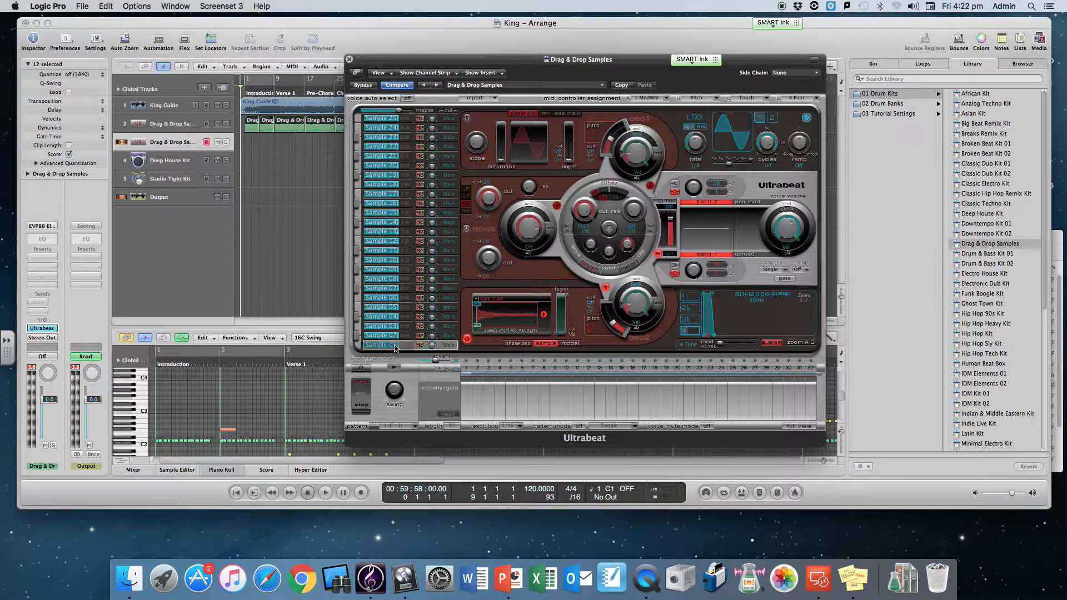
mouse_move(389, 348)
left_mouse_down()
mouse_move(374, 348)
mouse_move(399, 348)
left_mouse_up()
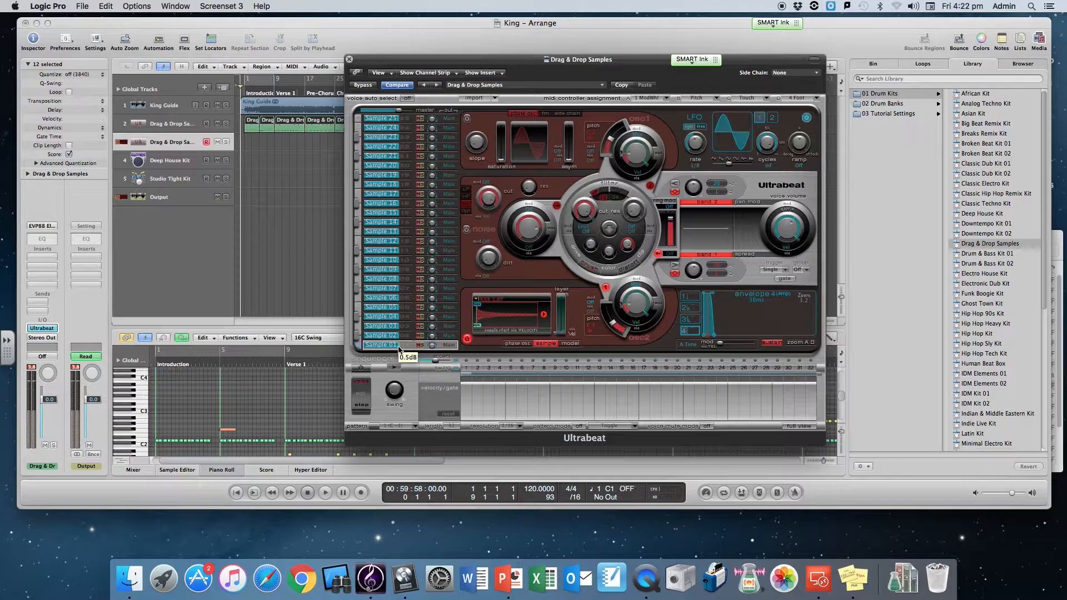
left_click(418, 346)
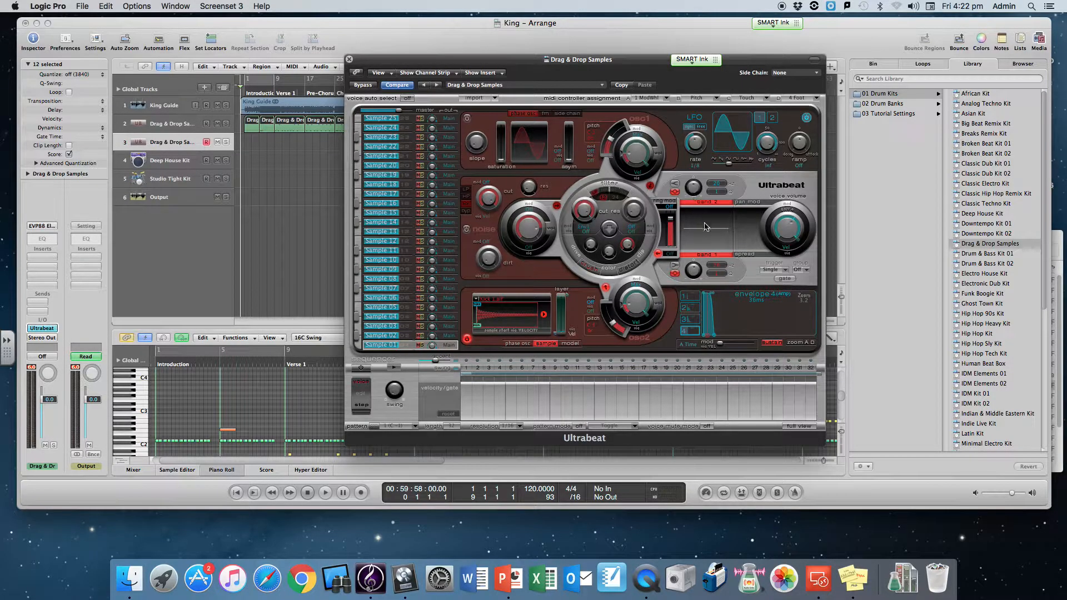
Set the frequency of the Sample 01 voice's EQ band 2 to 240 and its gain to 0.0 dB.
double_click(714, 184)
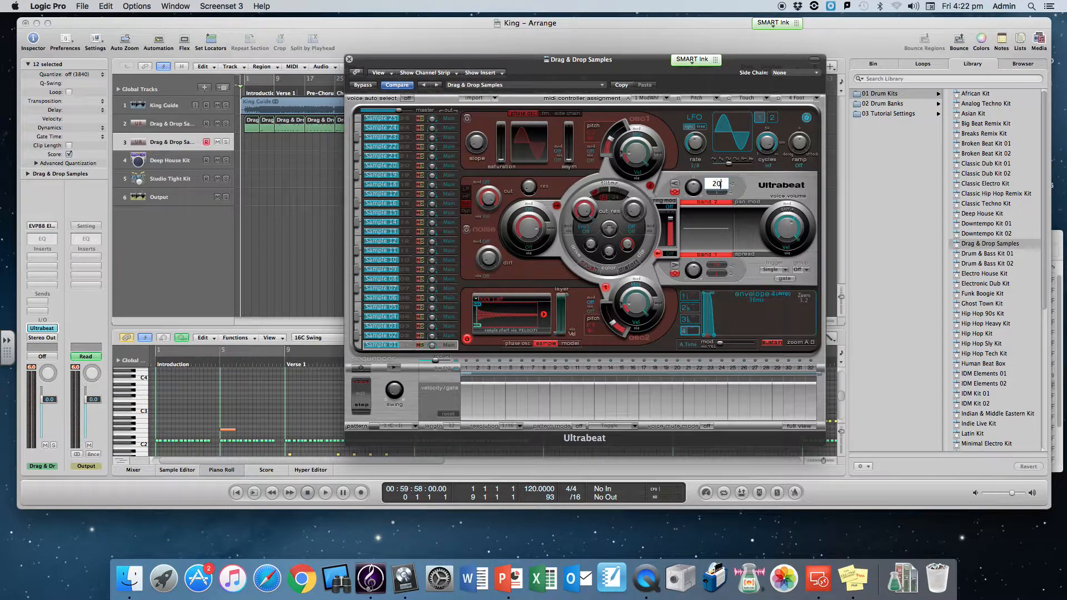
key("BackSpace")
key("BackSpace")
type("240")
key("Return")
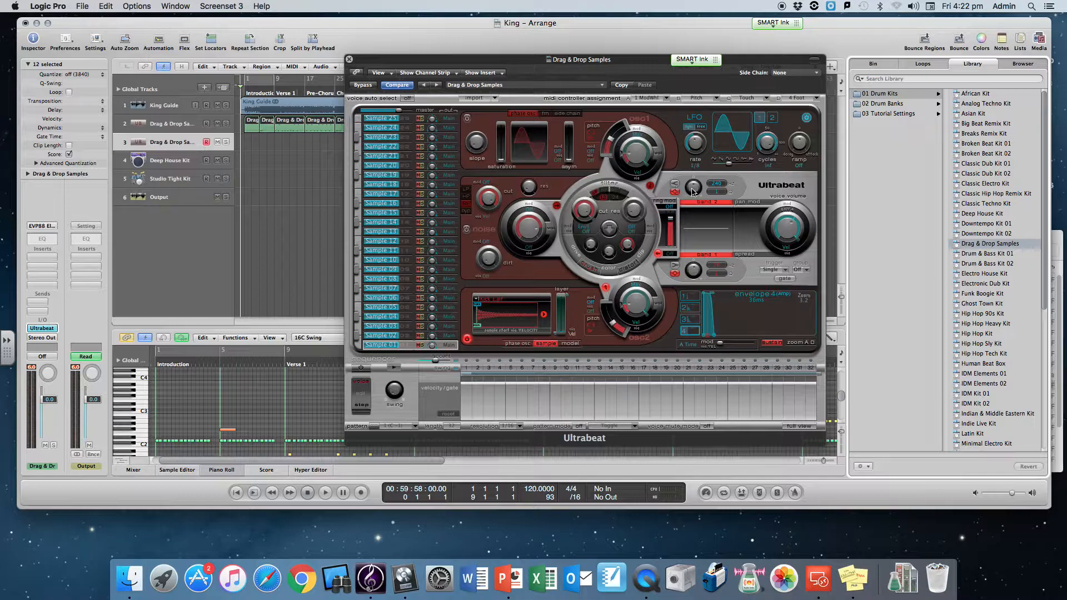
left_click(693, 191)
mouse_move(693, 192)
left_mouse_down()
mouse_move(697, 150)
mouse_move(696, 226)
mouse_move(694, 192)
left_mouse_up()
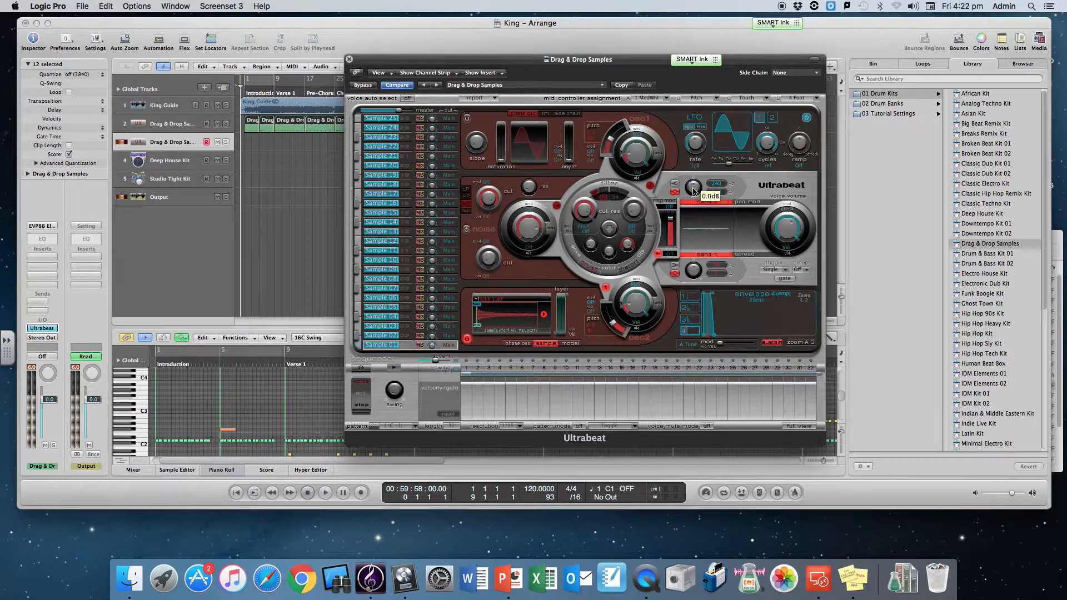
Close the new track's Ultrabeat and open the Ultrabeat of the existing Drag & Drop Samples track 2.
left_click(387, 291)
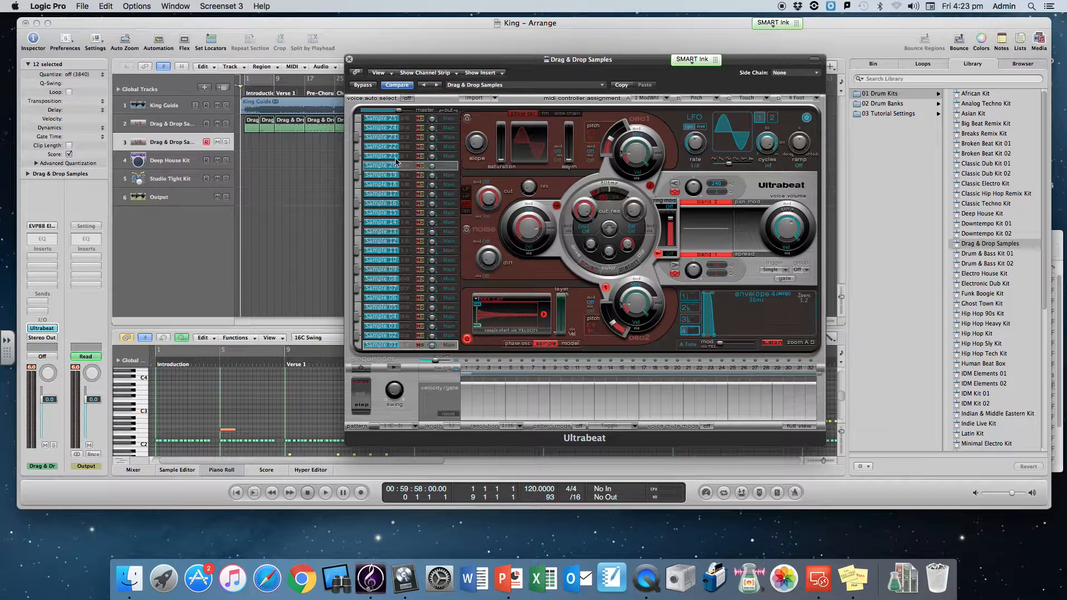
left_click(349, 59)
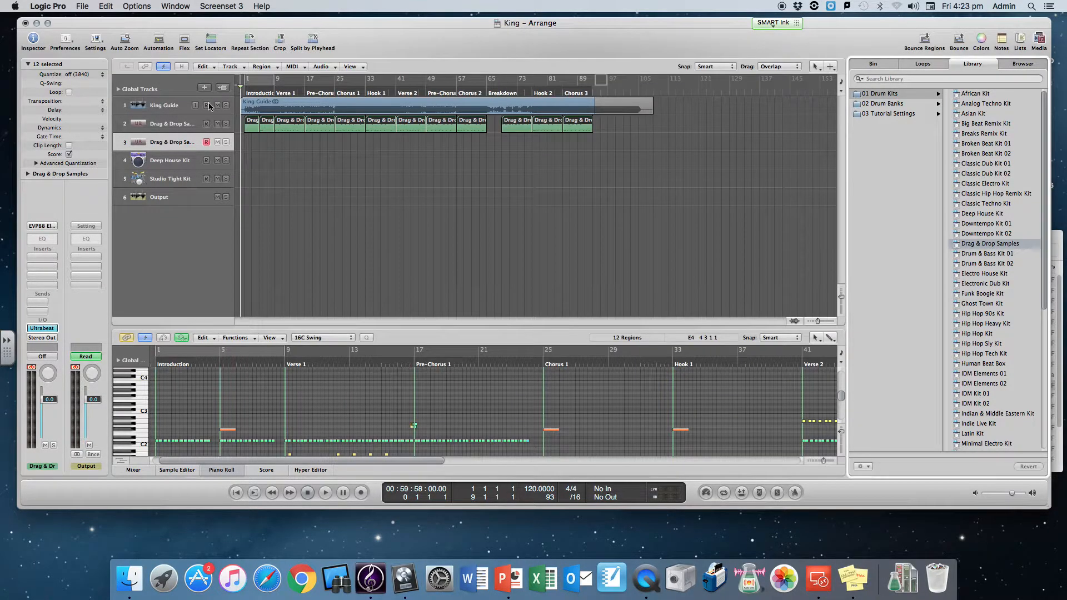
left_click(180, 124)
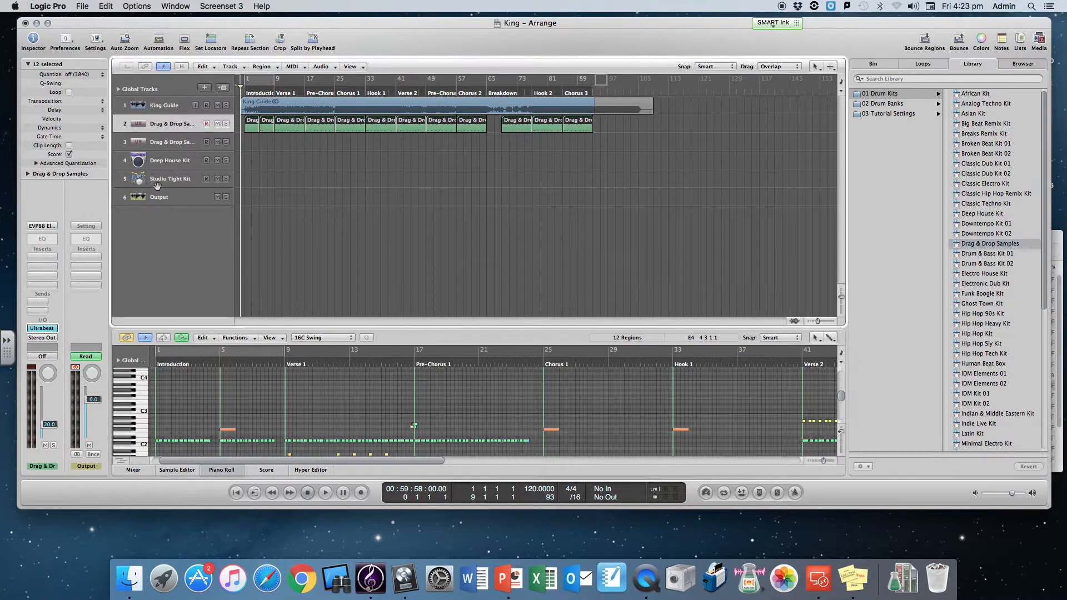
left_click(43, 328)
left_click_drag(173, 53, 403, 89)
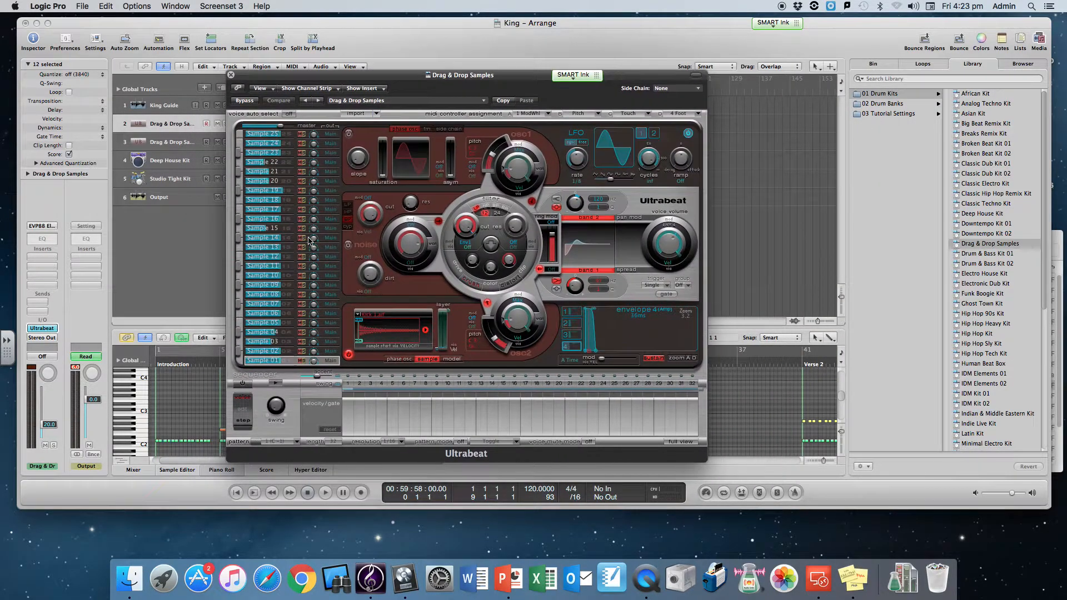
Rename the Sample 01 voice as Kick and audition it.
double_click(267, 362)
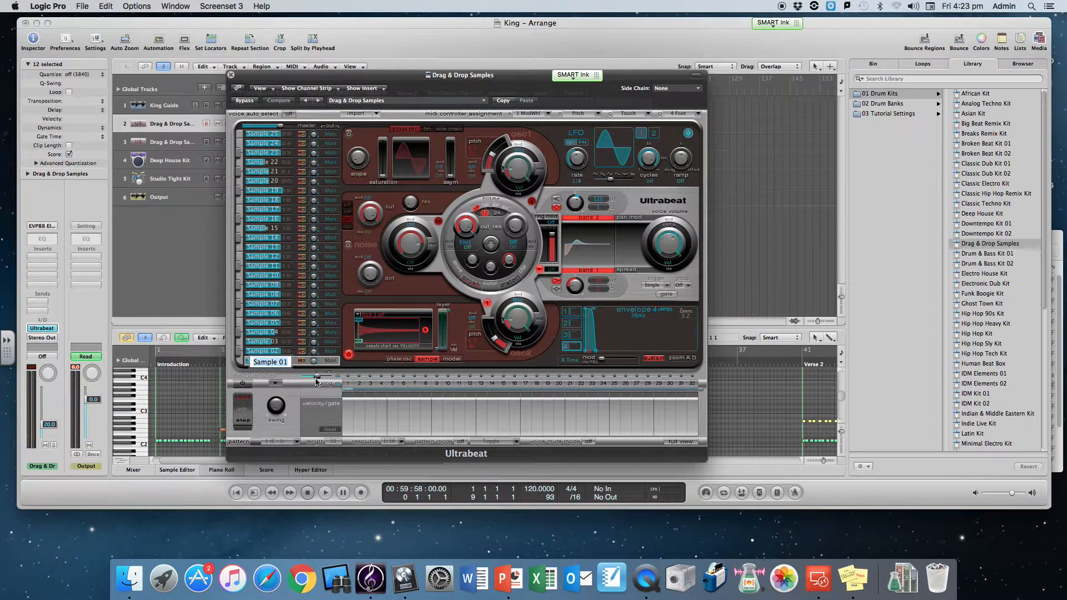
type("Kick")
left_click(314, 379)
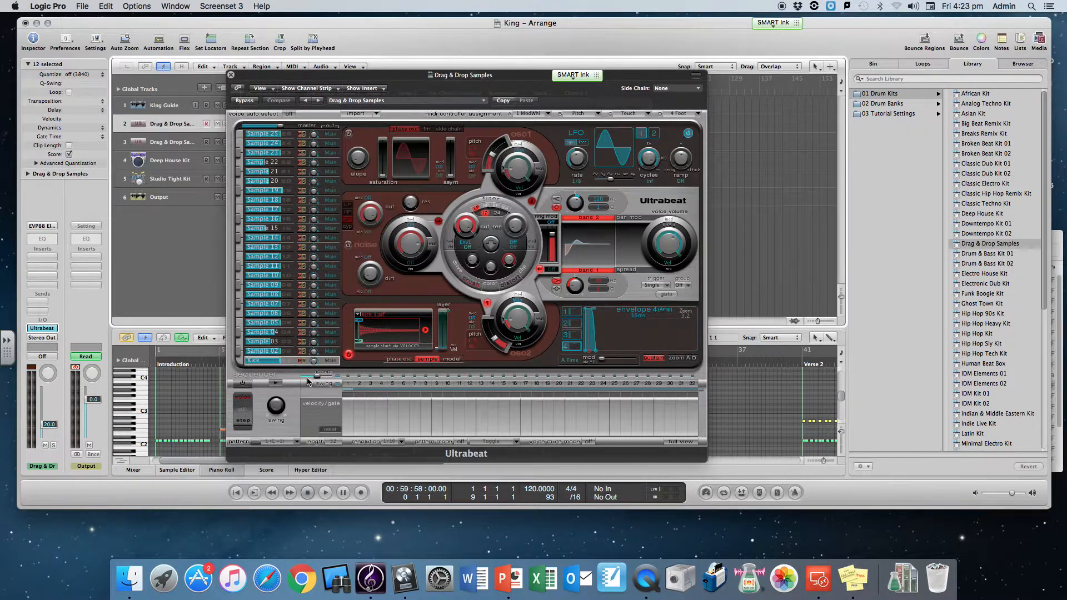
left_click(245, 362)
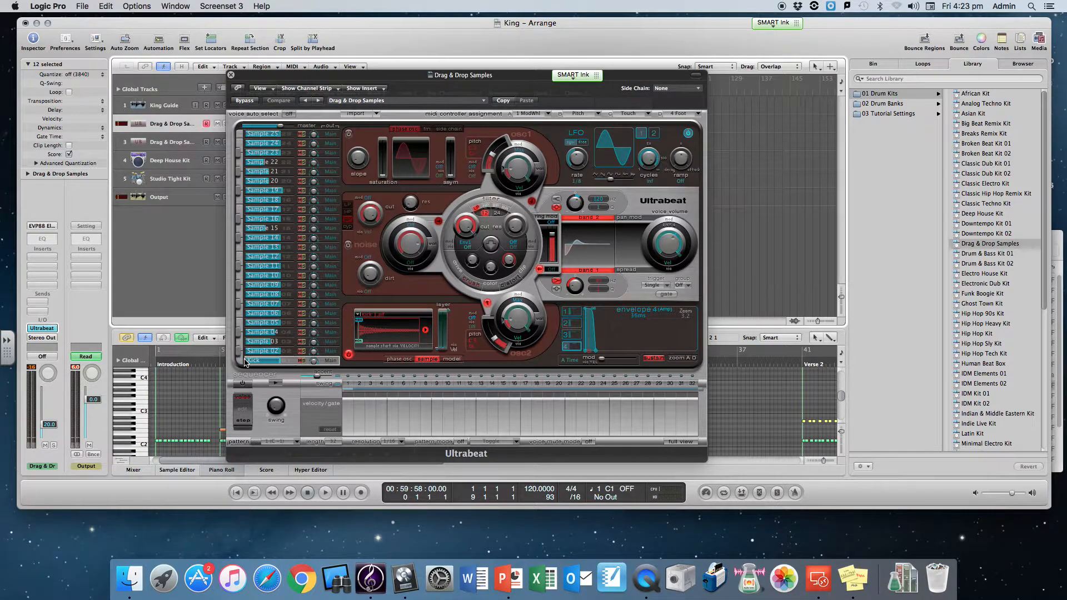
left_click(245, 362)
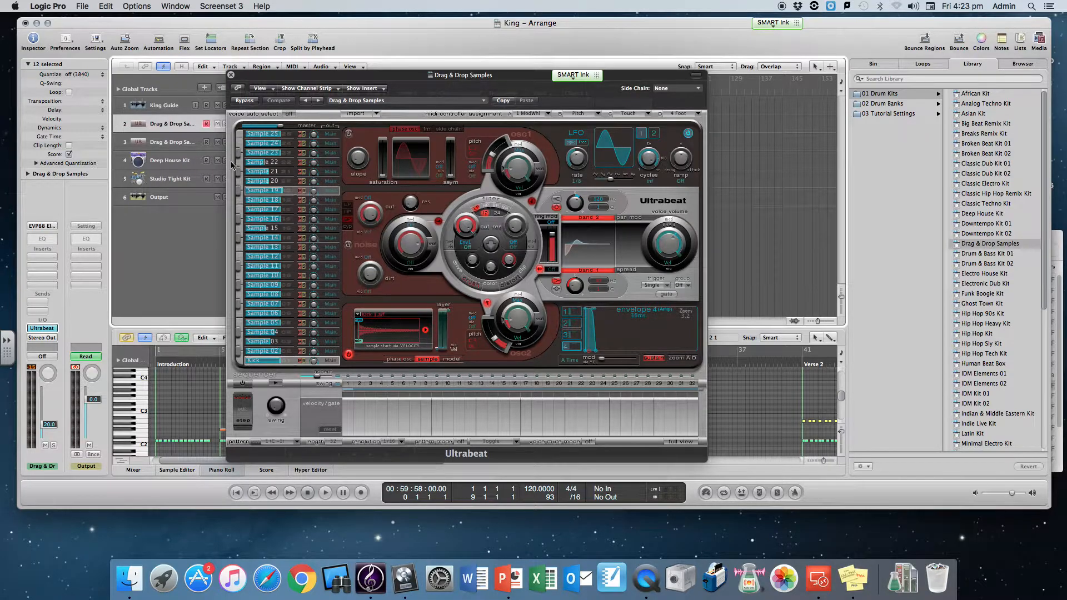
Close Ultrabeat and show the notes of track 2's first Introduction region in the Piano Roll.
left_click(231, 75)
scroll(262, 389, "down", 4)
scroll(259, 389, "down", 1)
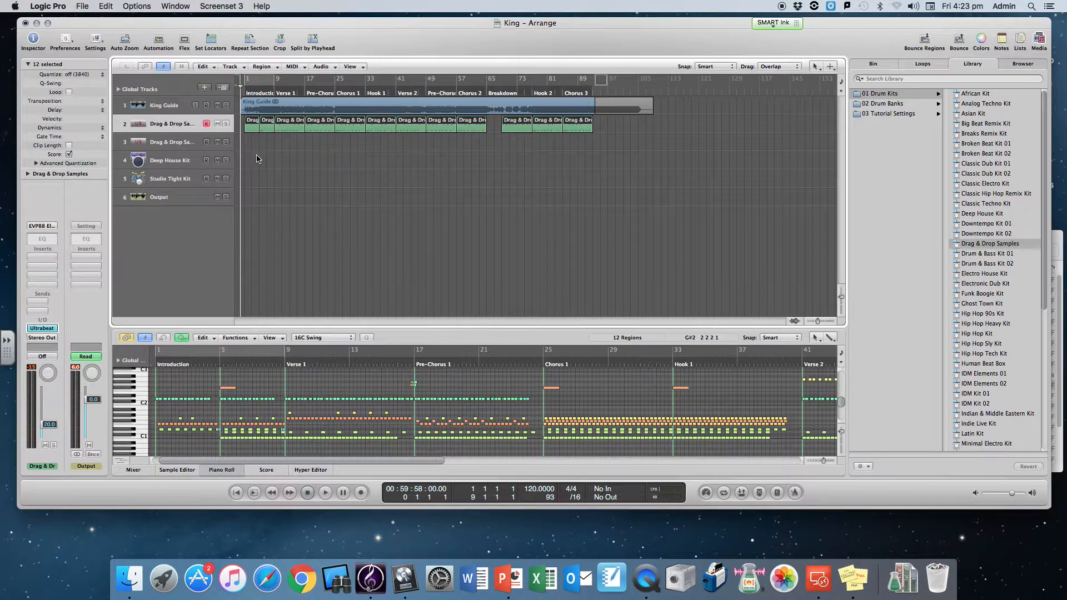
left_click(250, 127)
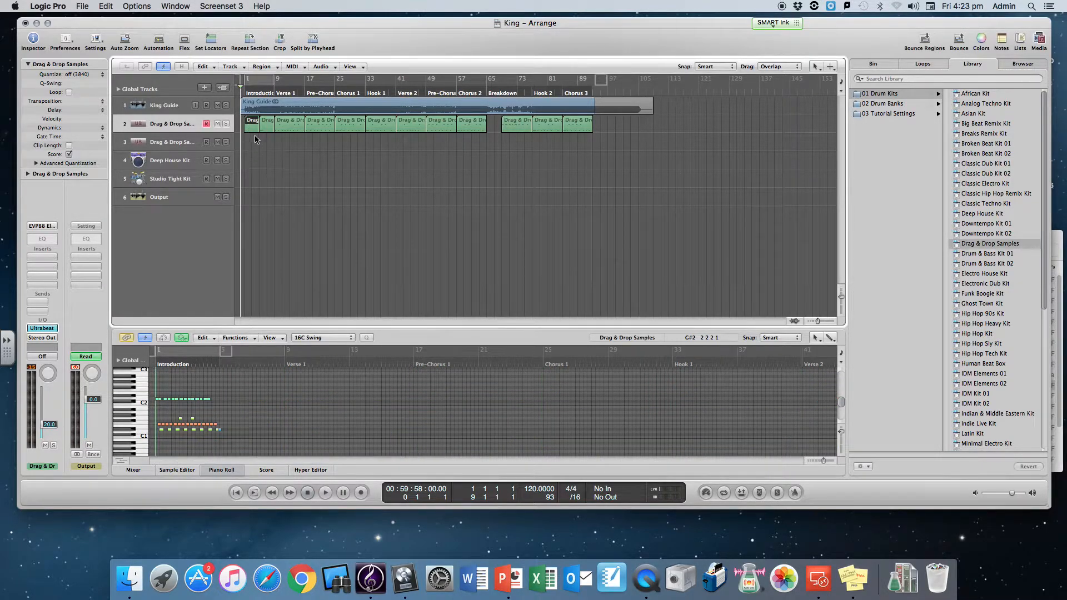
left_click(264, 149)
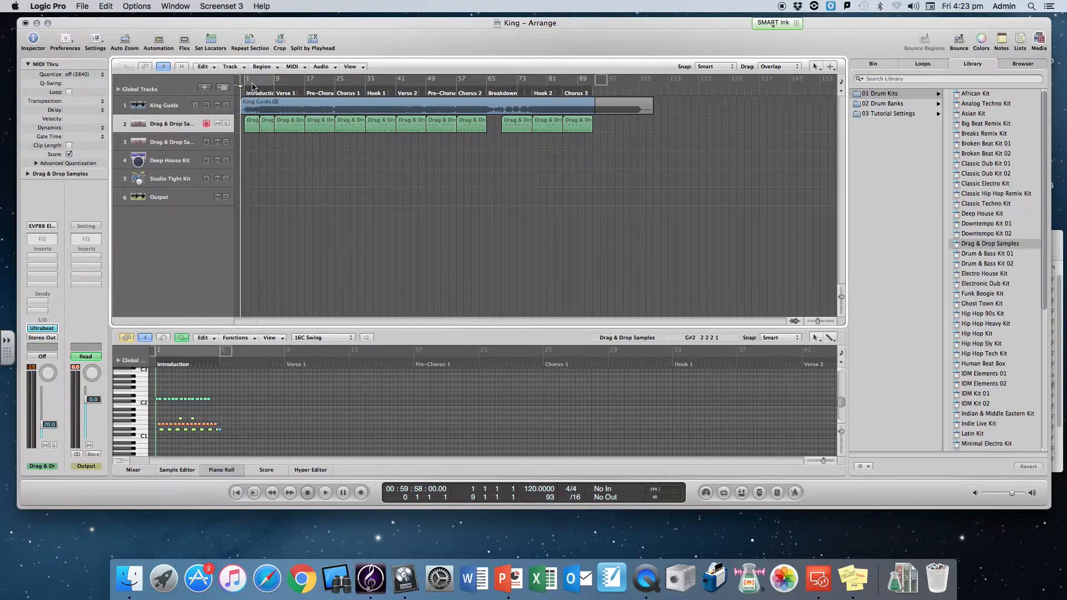
Compare the drum notes of track 2's Introduction, Verse 1 and Verse 2 regions, finishing on the Verse 1 region.
left_click_drag(258, 92, 261, 93)
key("ctrl+Right")
key("ctrl+Right")
key("ctrl+Right")
key("ctrl+Right")
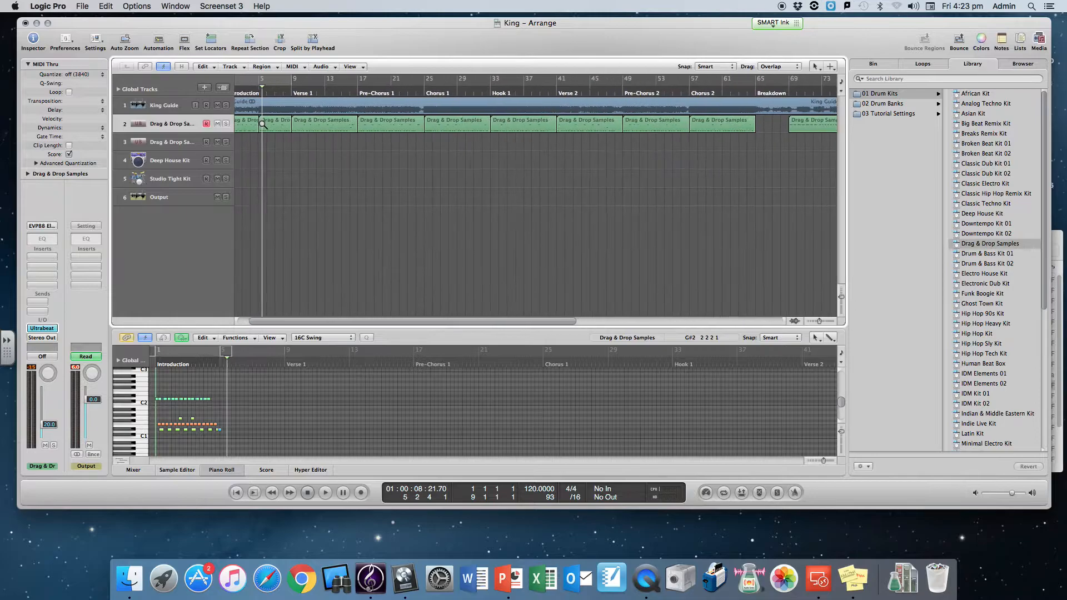
left_click_drag(332, 323, 303, 318)
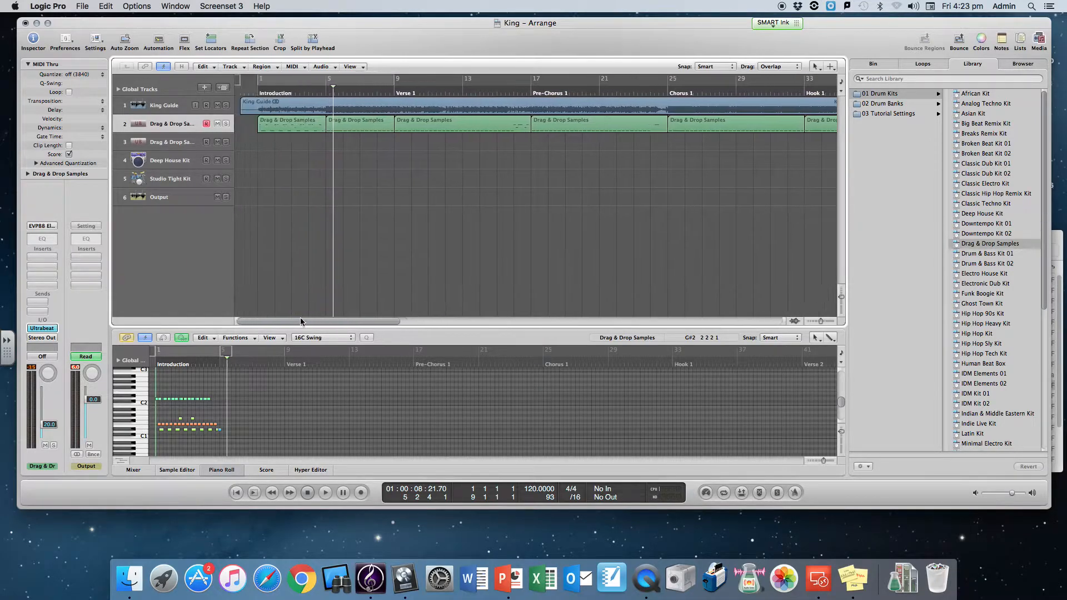
left_click(290, 126)
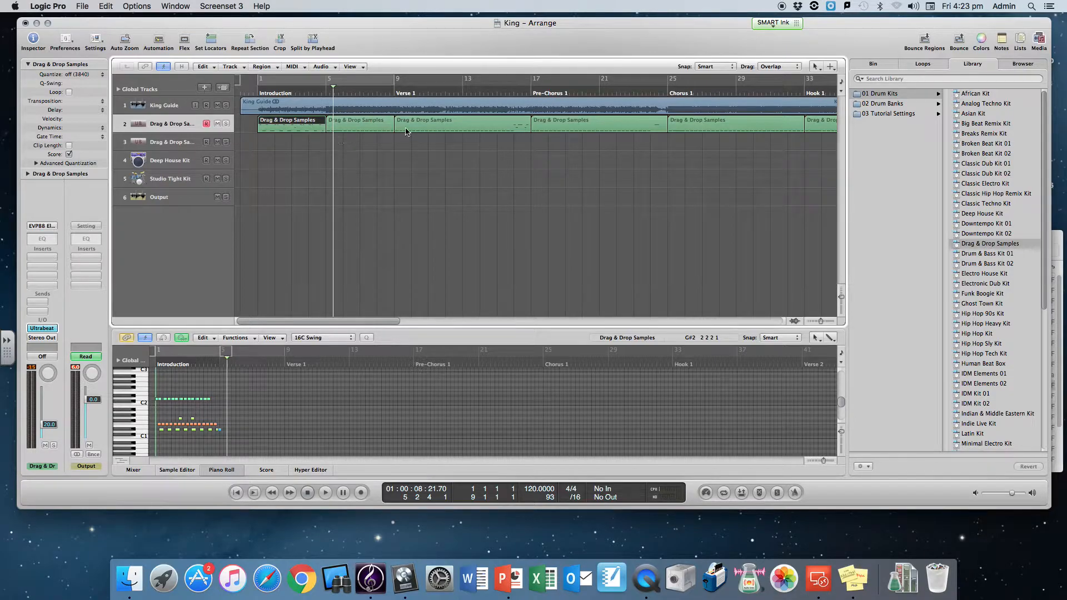
left_click_drag(816, 319, 811, 323)
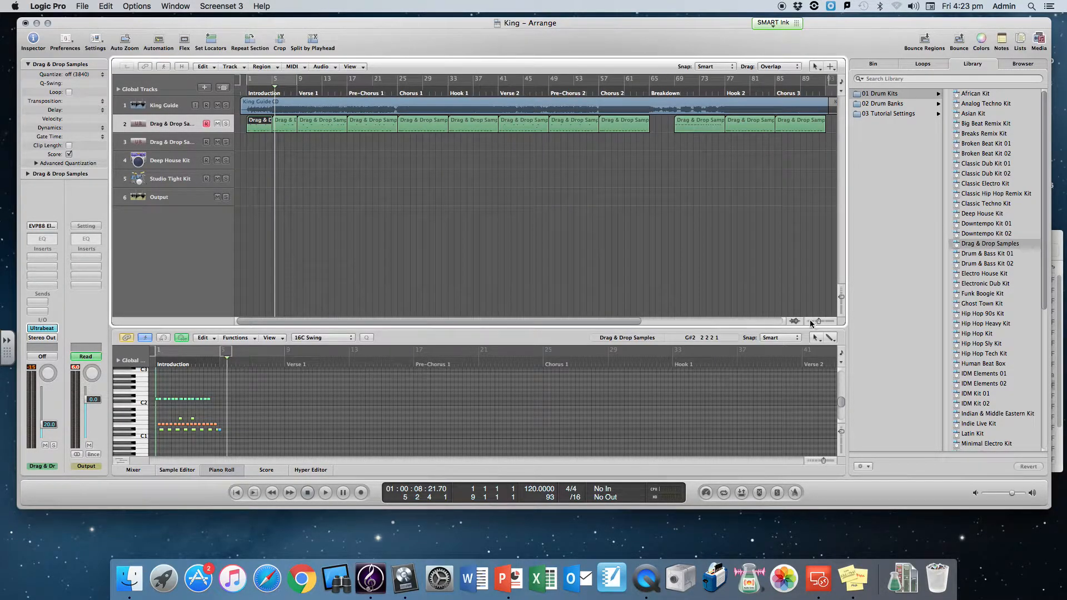
left_click(328, 126)
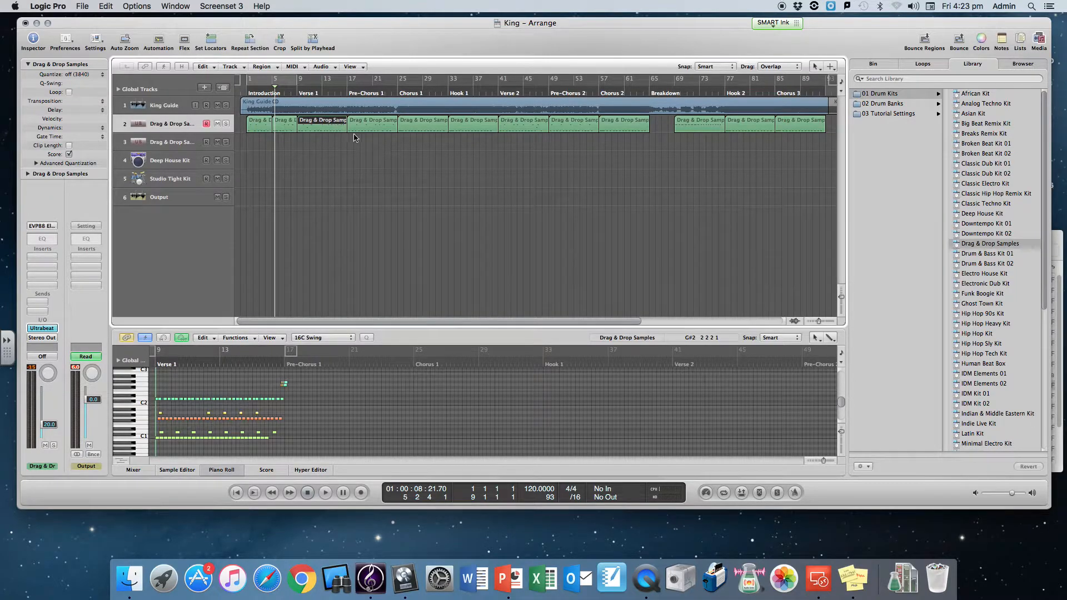
left_click(526, 124)
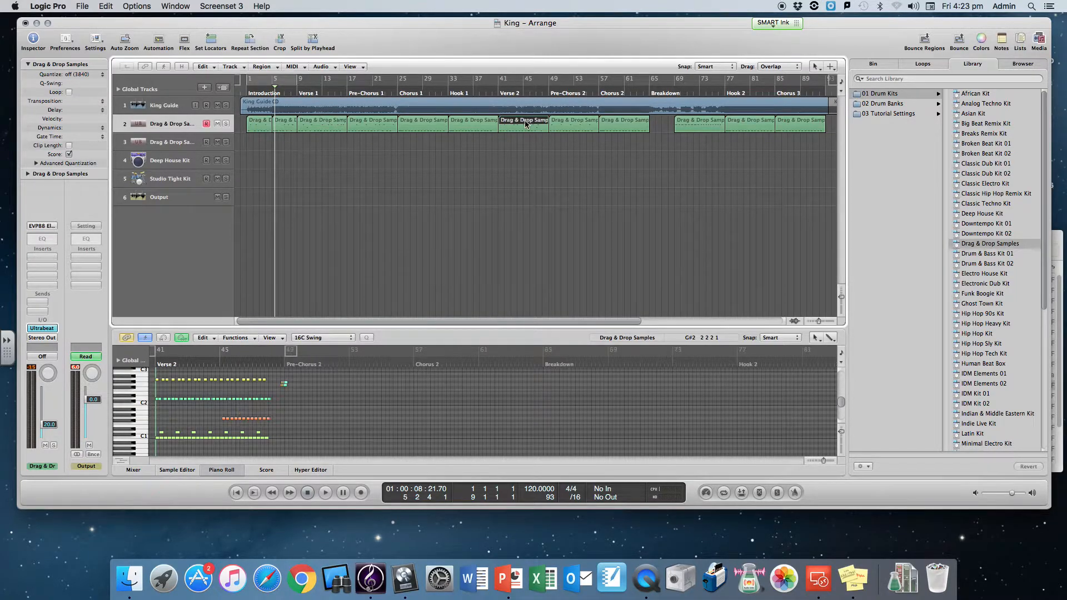
left_click(338, 126)
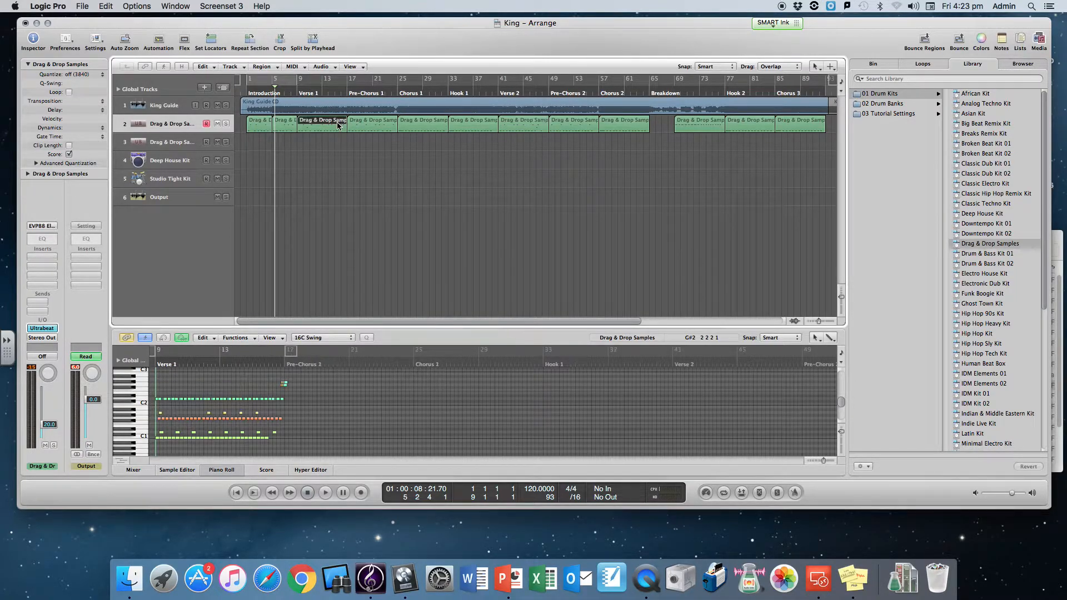
Compare the drum notes of track 2's Verse 2, Verse 1, Chorus 1 and Chorus 2 regions, finishing on the first Introduction region.
left_click(514, 131)
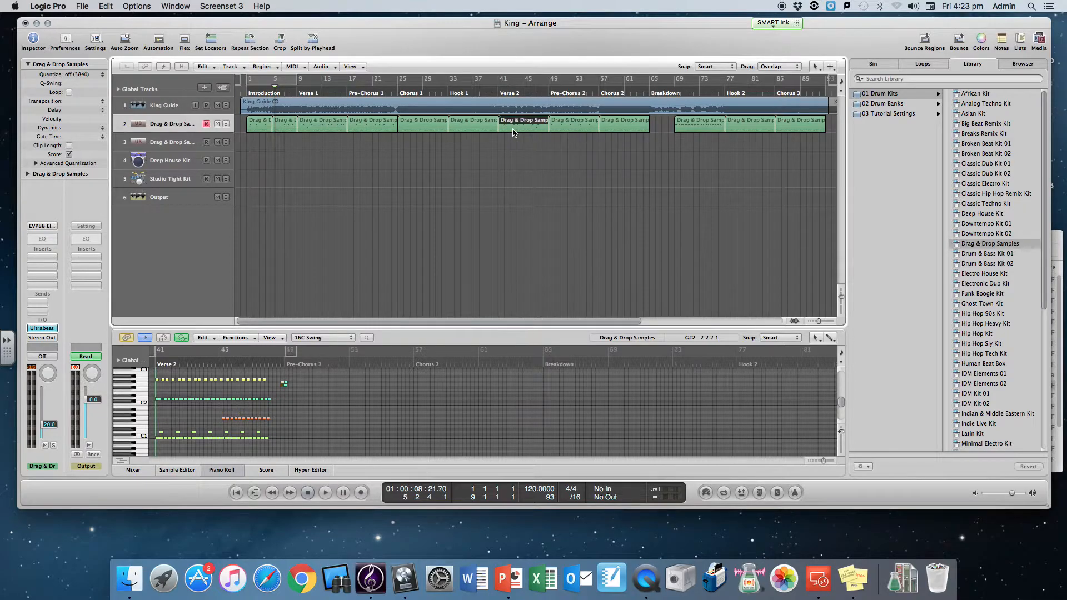
left_click(334, 123)
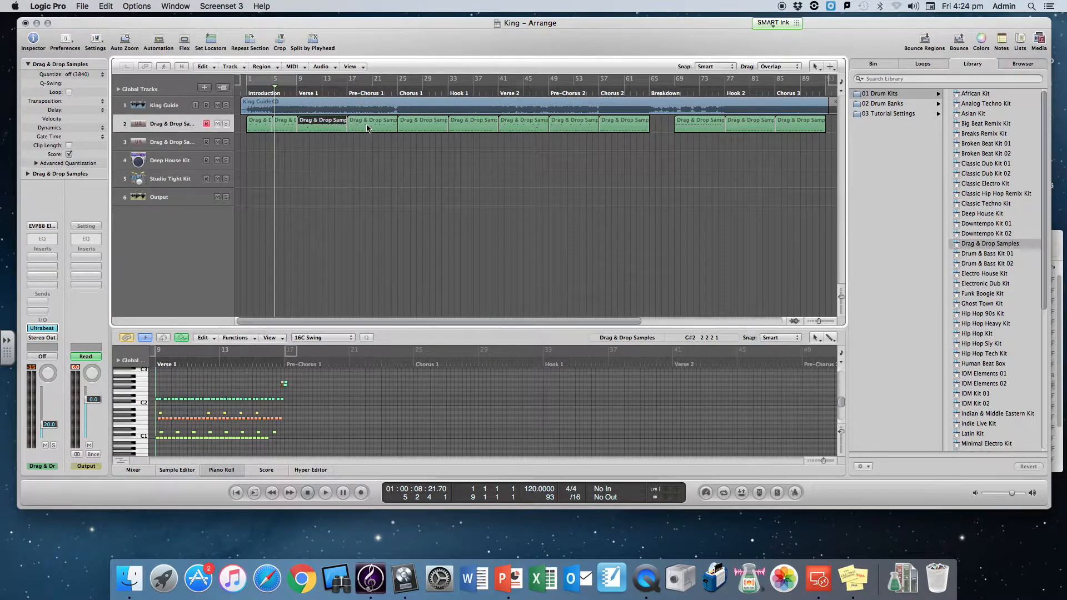
left_click(422, 129)
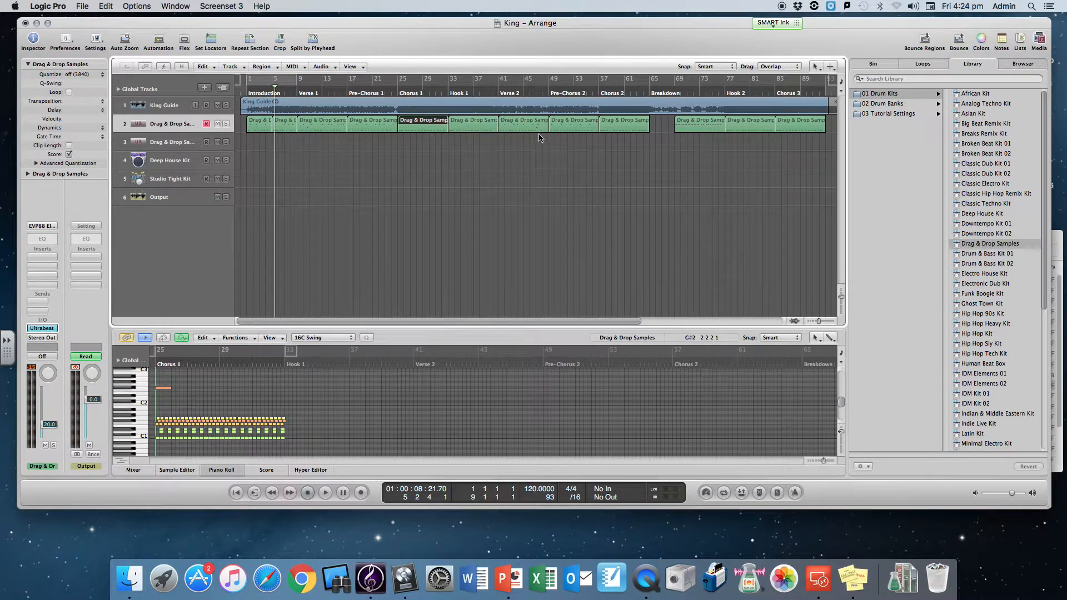
left_click(615, 128)
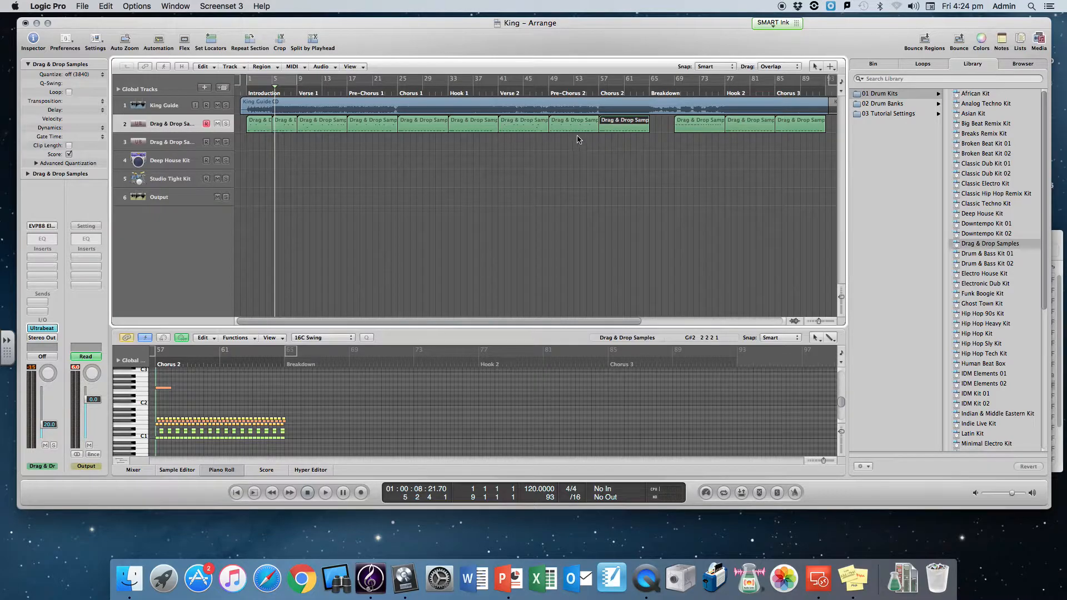
left_click(253, 128)
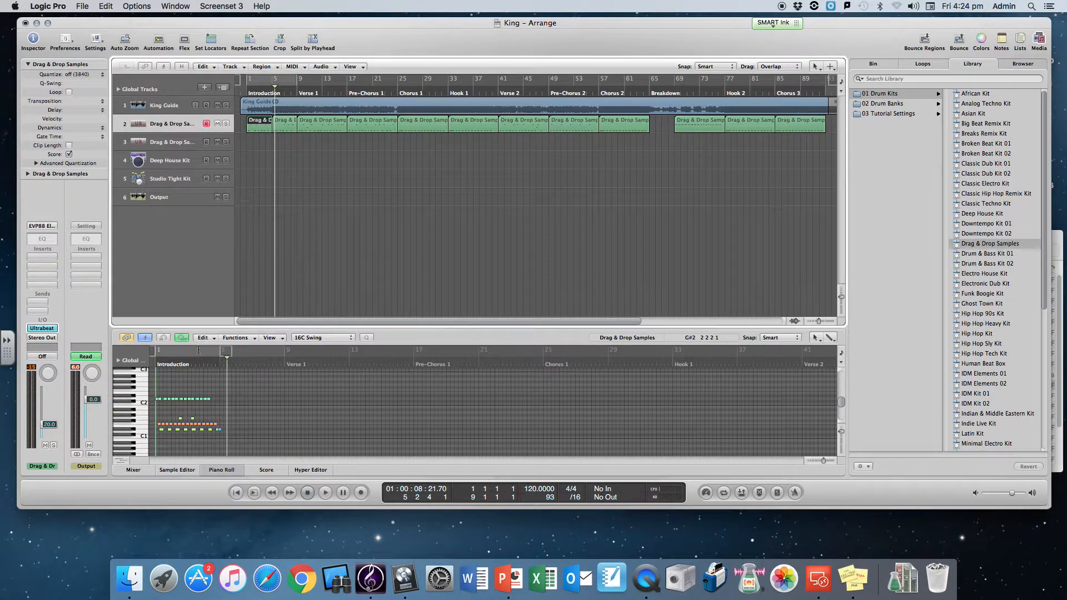
Display the Introduction region's events in the Event list and select its row of D2 notes in the Piano Roll.
left_click_drag(176, 364, 437, 411)
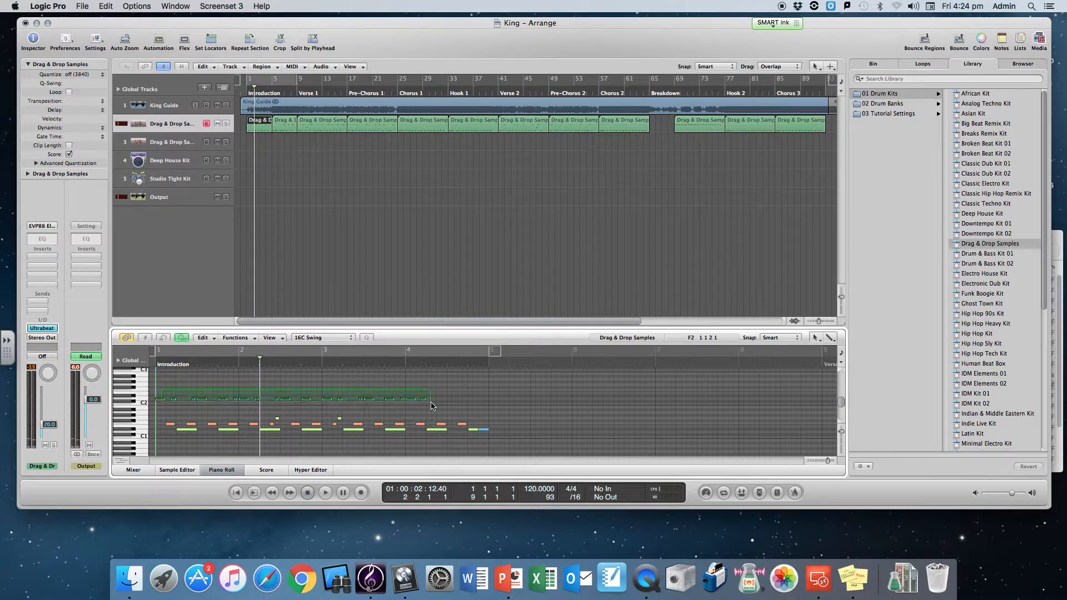
left_click(1020, 41)
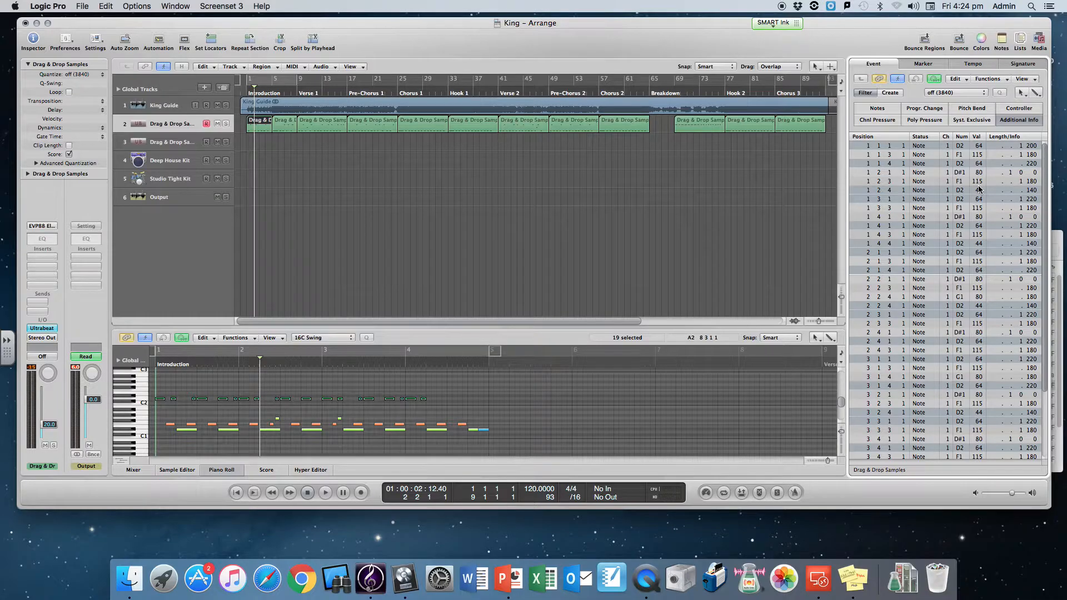
left_click(462, 401)
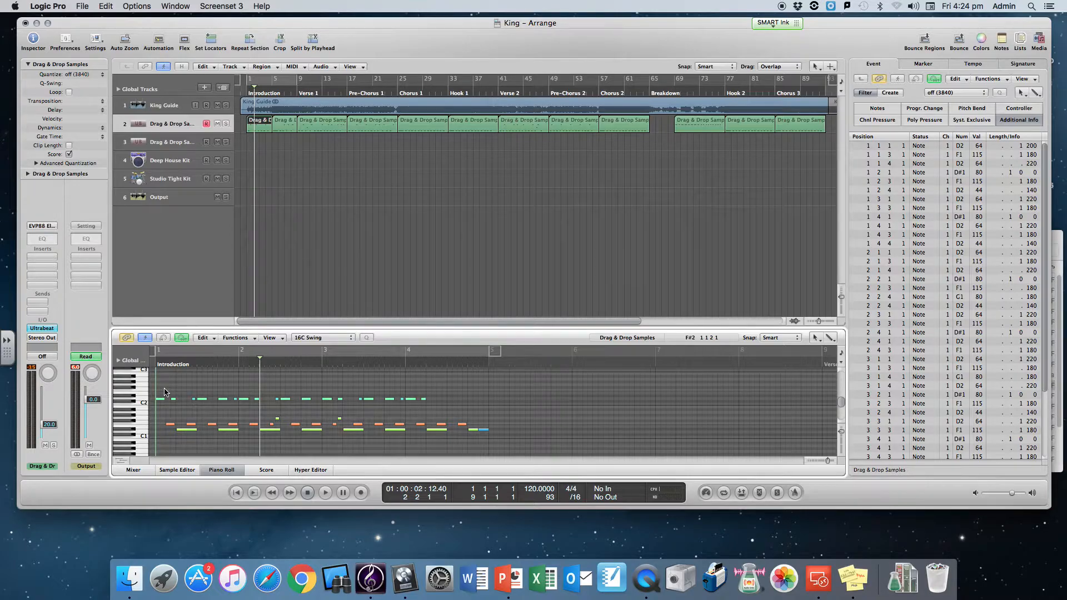
left_click_drag(159, 386, 444, 417)
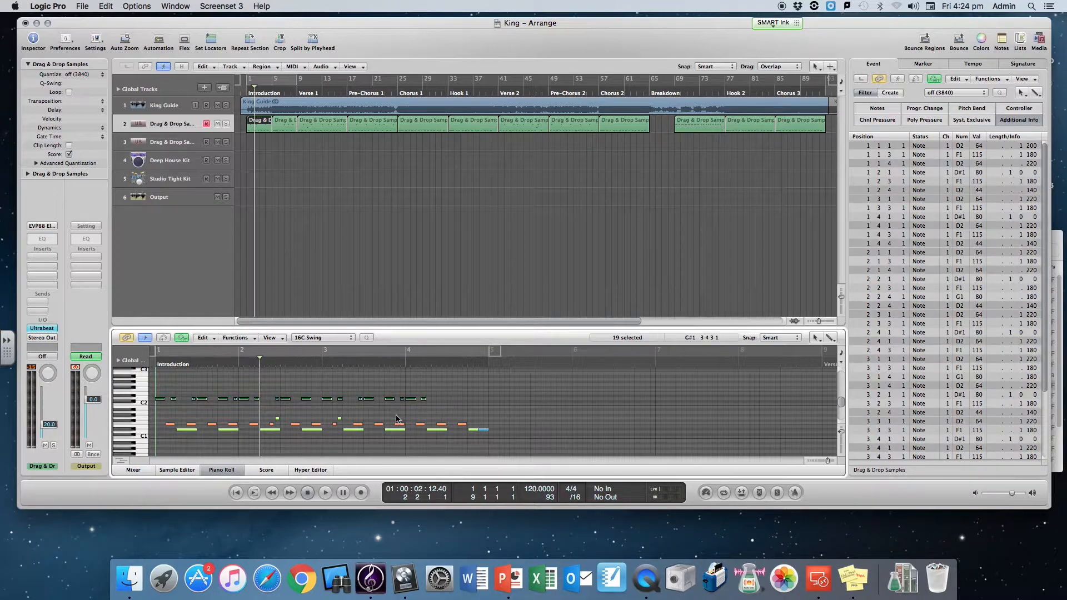
Solo track 2 and open its Ultrabeat, placing the window clear of the Introduction regions.
left_click(226, 124)
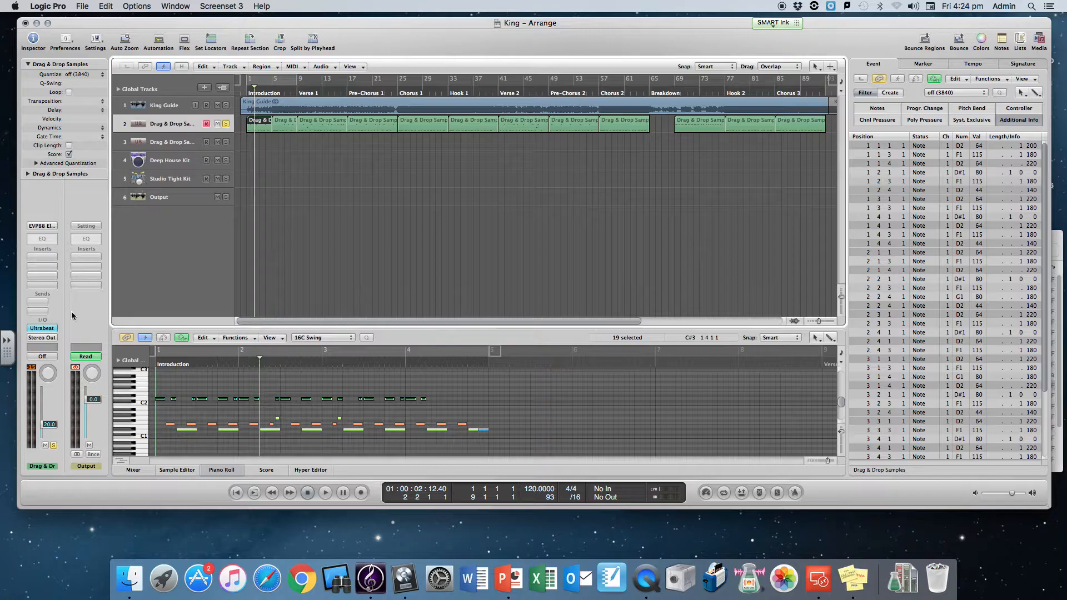
left_click(52, 328)
left_click_drag(333, 67, 603, 66)
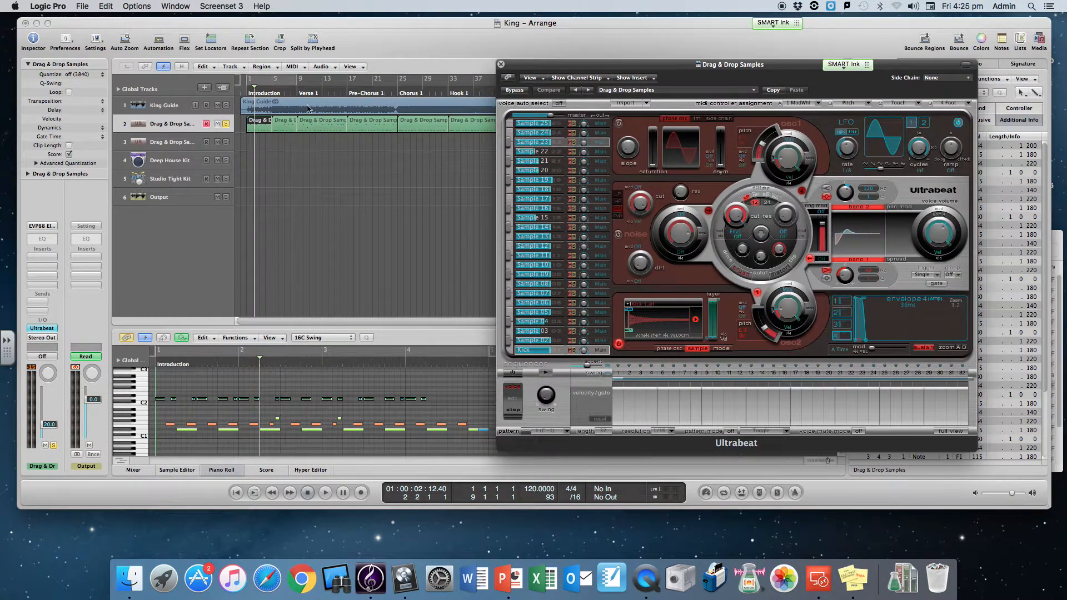
Play the Introduction from its start, soloing the Sample 15 voice in Ultrabeat during playback.
left_click(249, 92)
key("space")
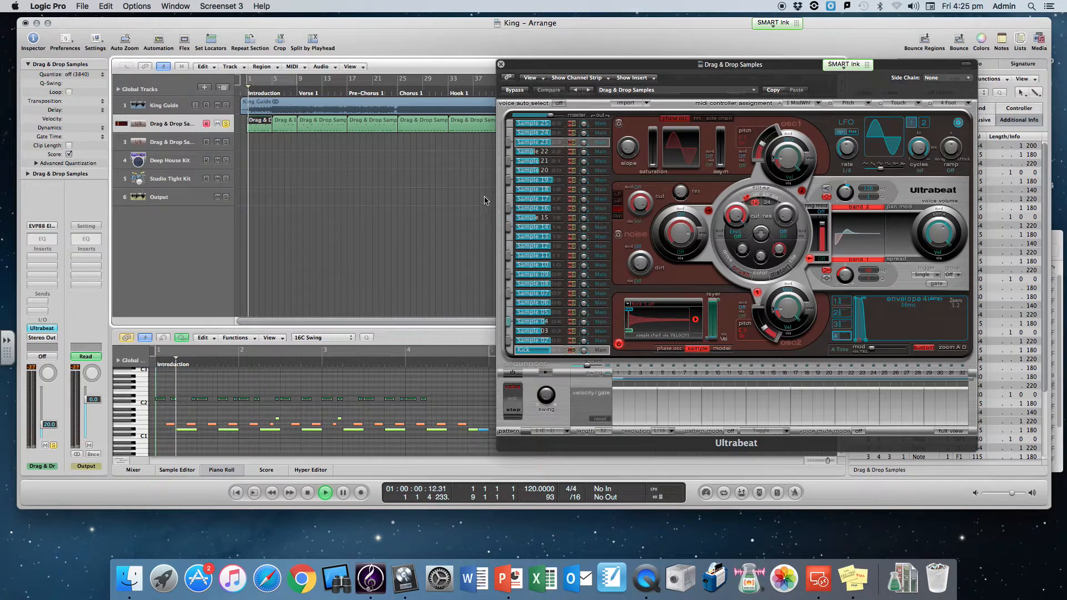
left_click(574, 218)
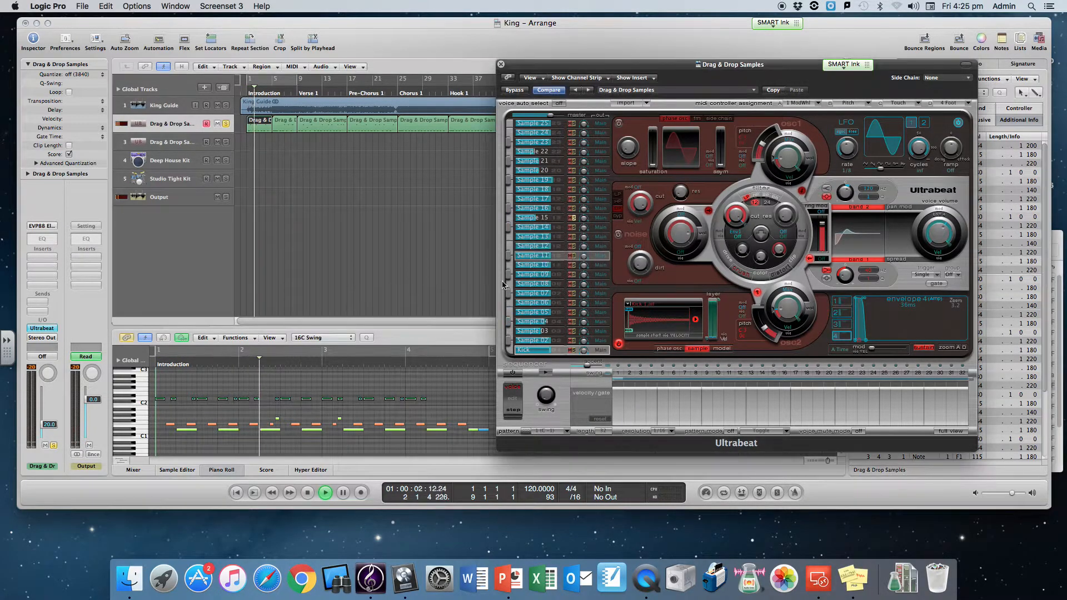
key("space")
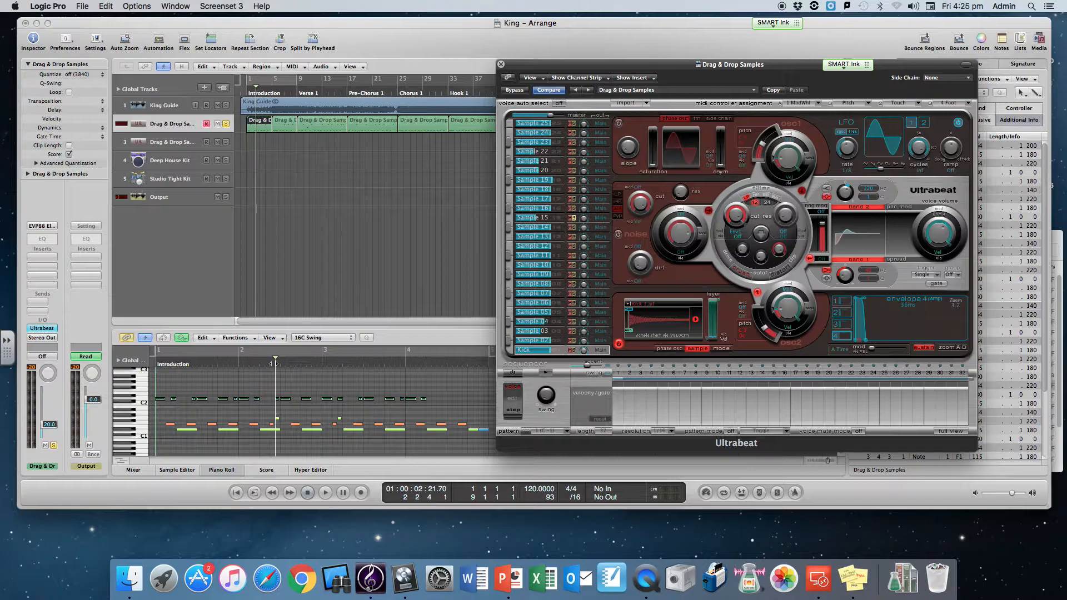
Close Ultrabeat, clear the note selection and fit all four Introduction bars in the Piano Roll.
scroll(275, 383, "up", 5)
left_click(274, 398)
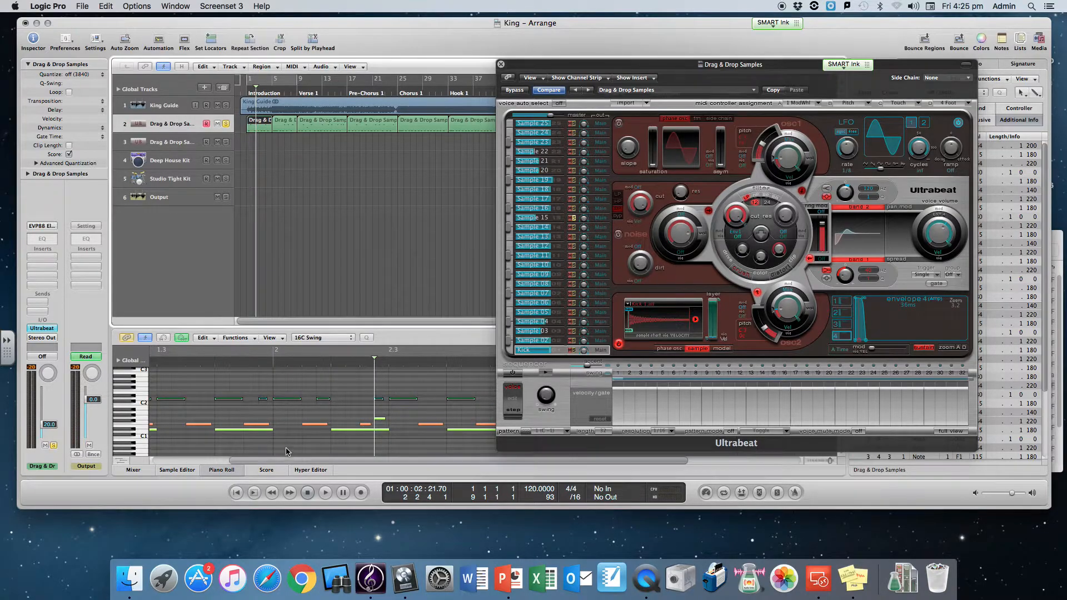
scroll(290, 463, "left", 5)
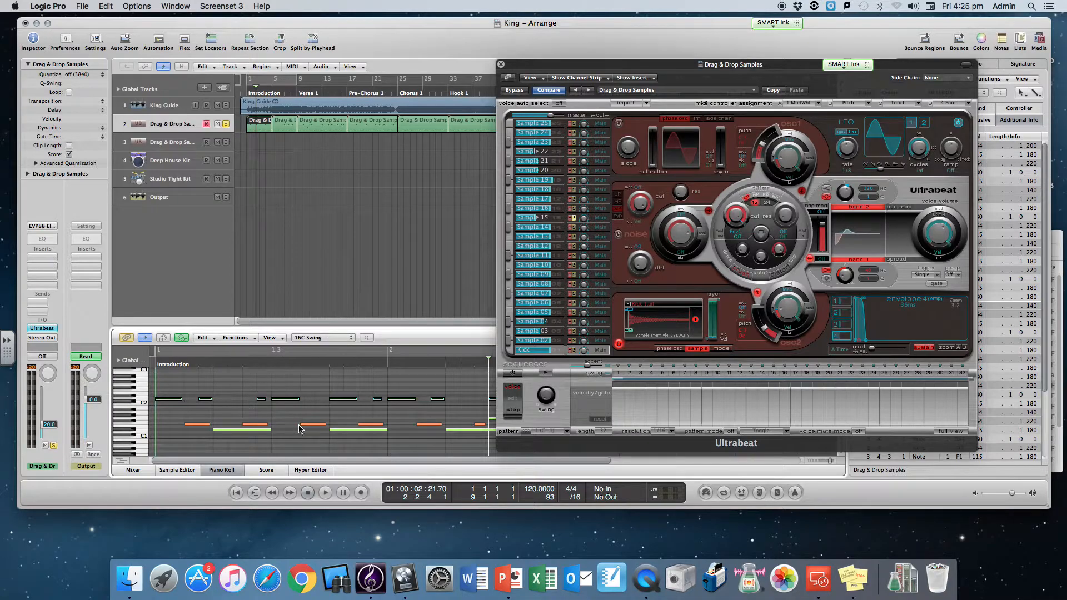
left_click(501, 65)
left_click(505, 435)
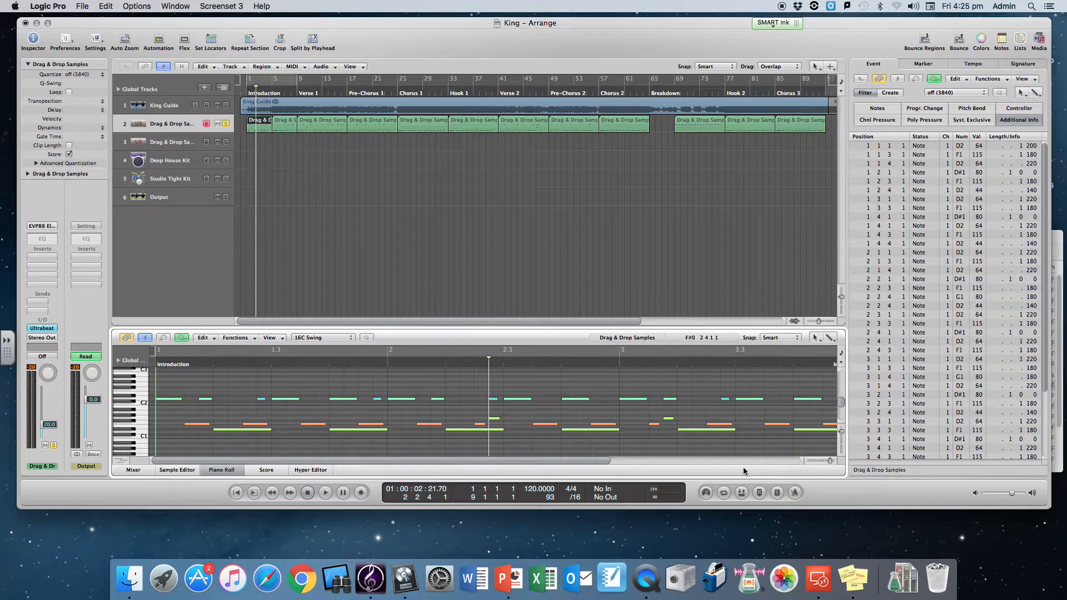
left_click(814, 465)
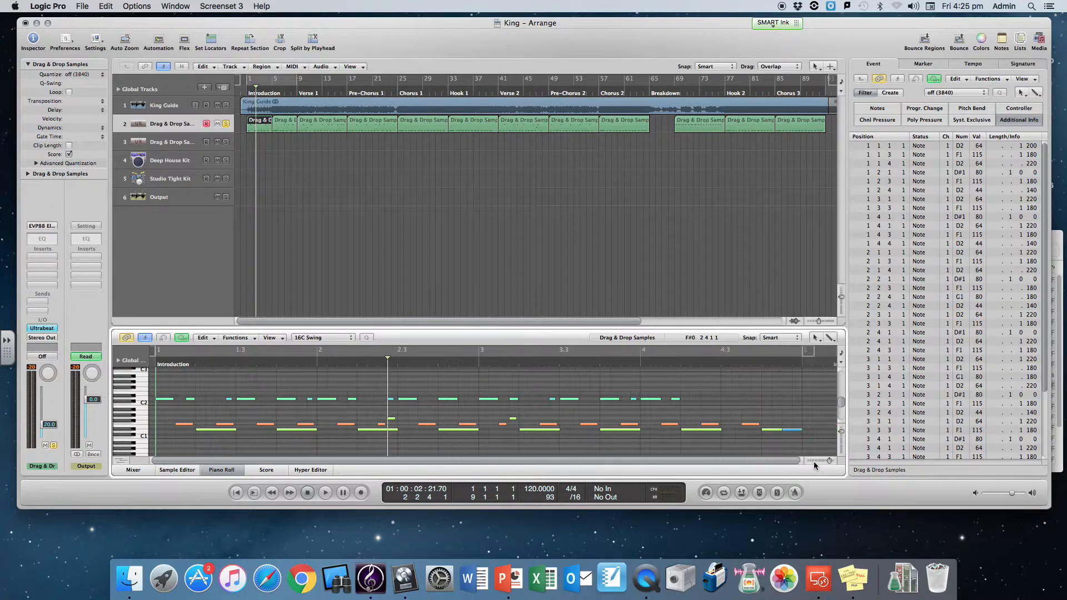
Reopen track 2's Ultrabeat and quantize the adjacent F1 and G1 notes in bar 2 of the Introduction to 16C Swing.
left_click_drag(375, 416, 402, 428)
left_click(403, 425)
left_click(43, 329)
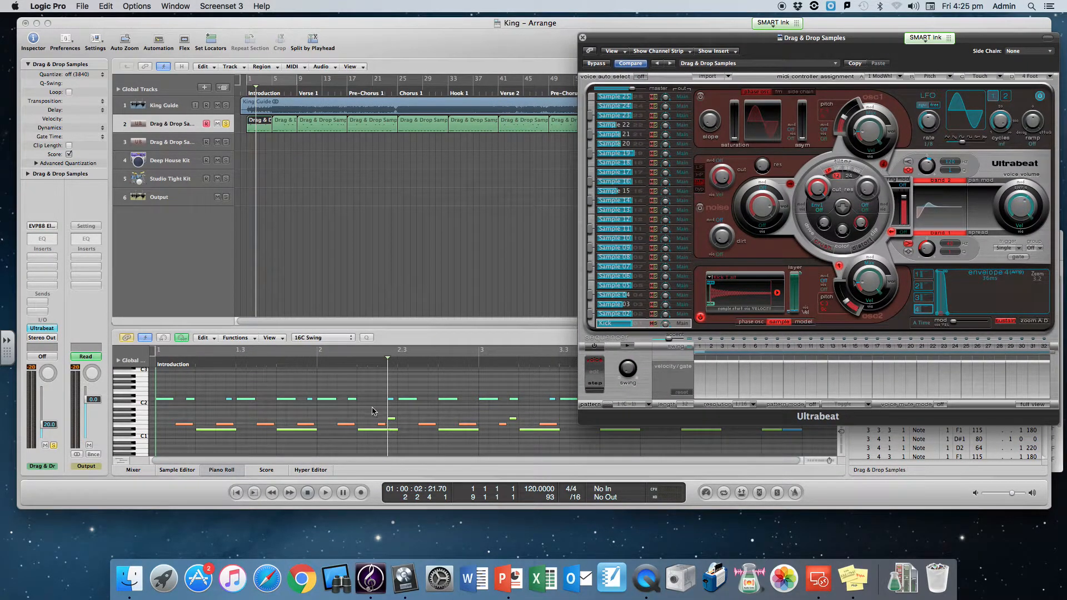
left_click(391, 418)
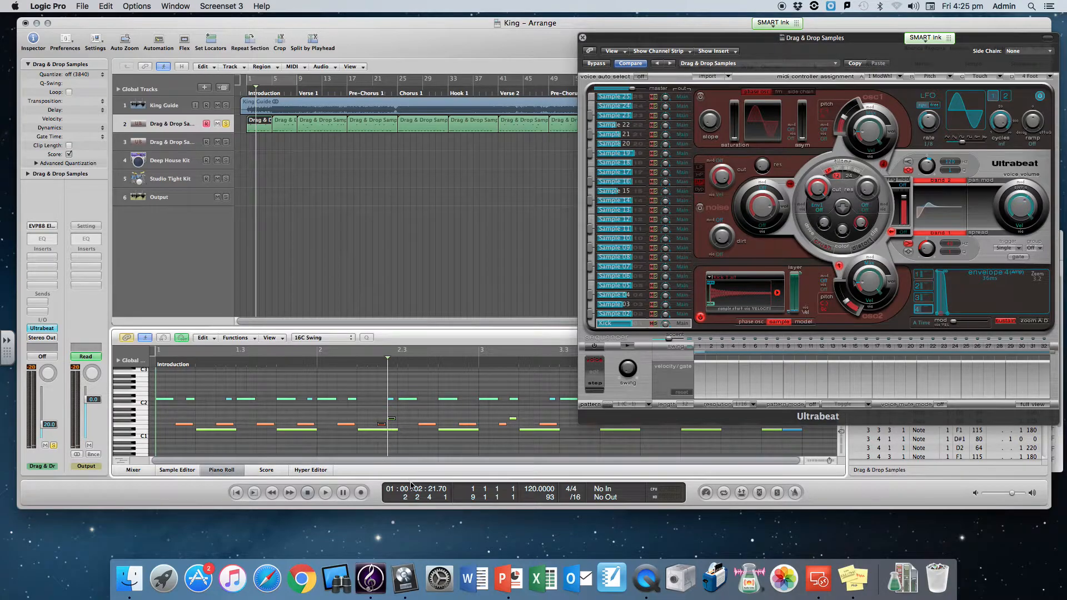
left_click(350, 337)
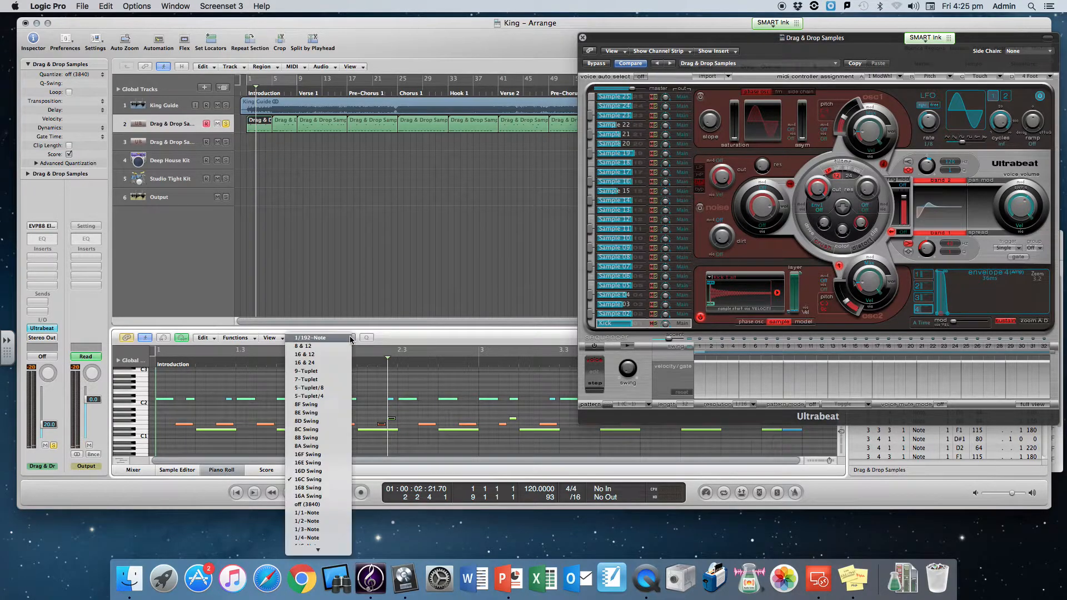
left_click(340, 480)
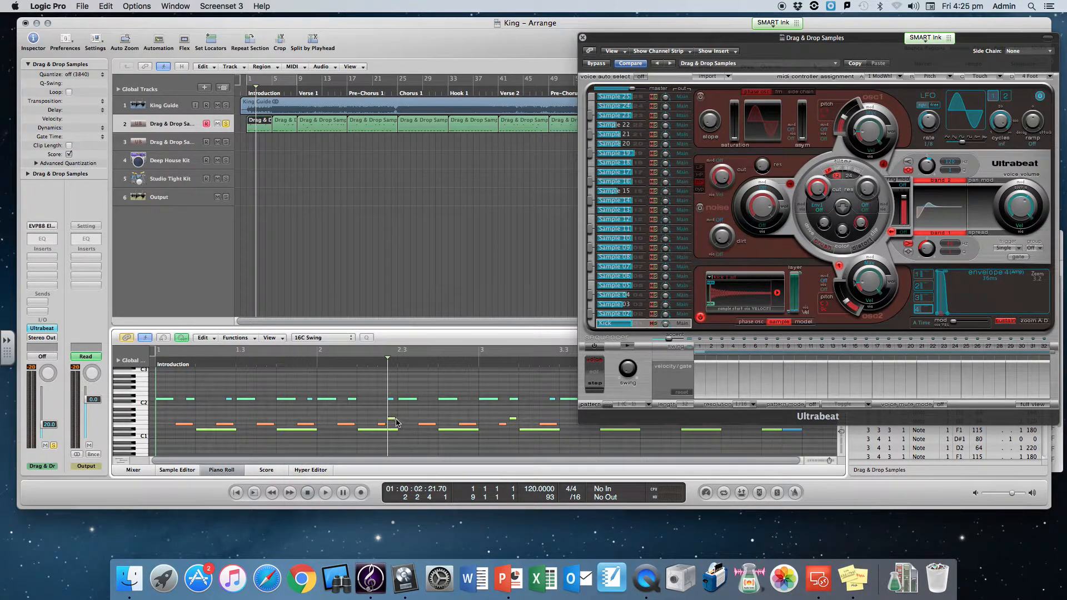
Audition the Introduction from its start with the bar 2 note pair adjusted, and undo that adjustment.
left_click_drag(377, 414, 390, 424)
left_click(154, 364)
key("space")
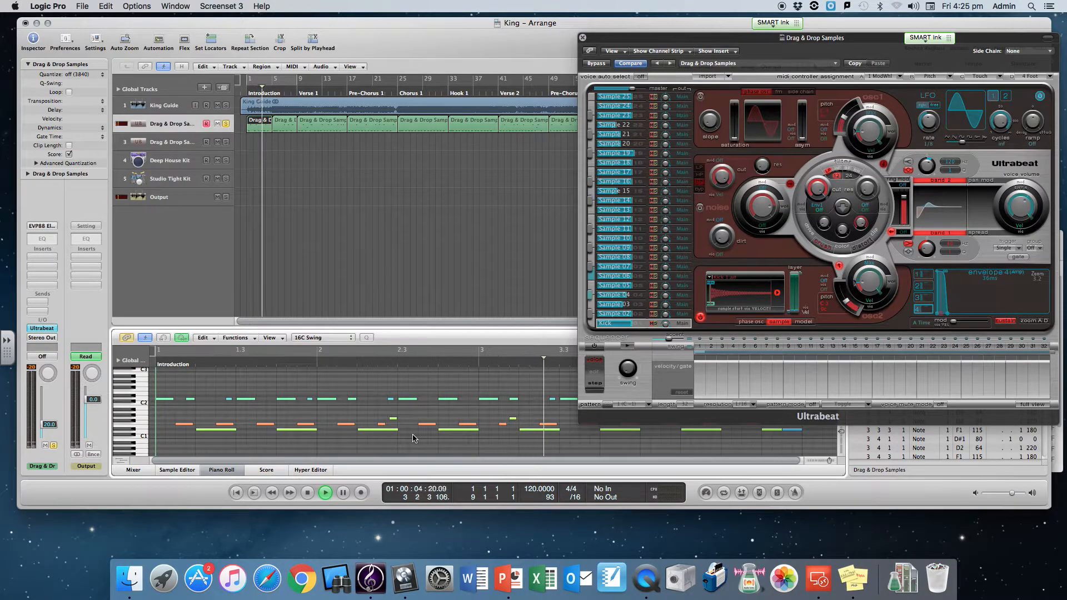
key("space")
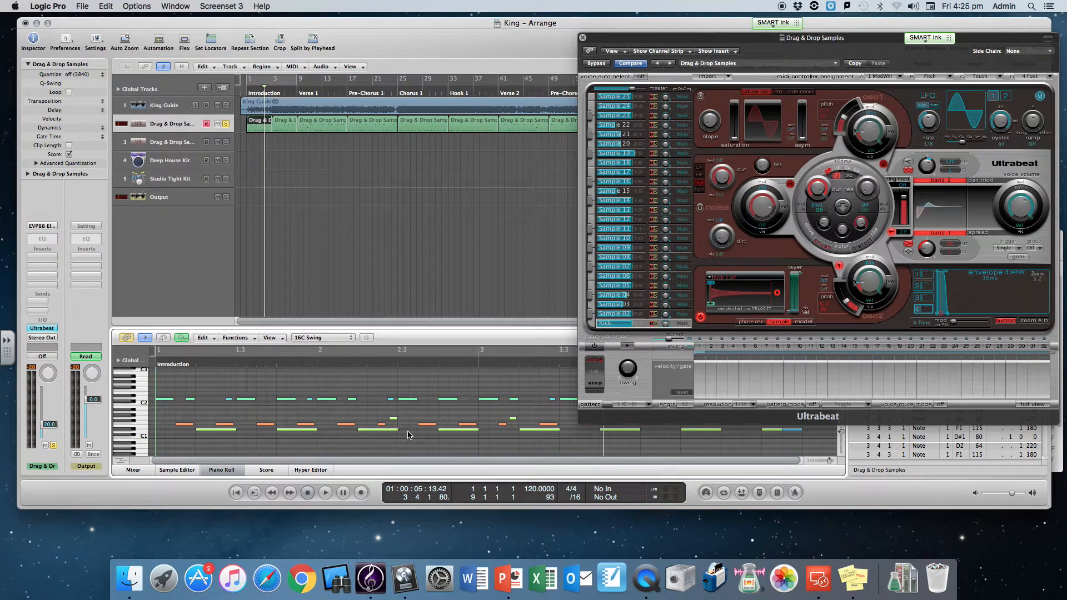
key("super+z")
Show track 2's Chorus 1 region in the Piano Roll and play its drum pattern from the start.
left_click(407, 126)
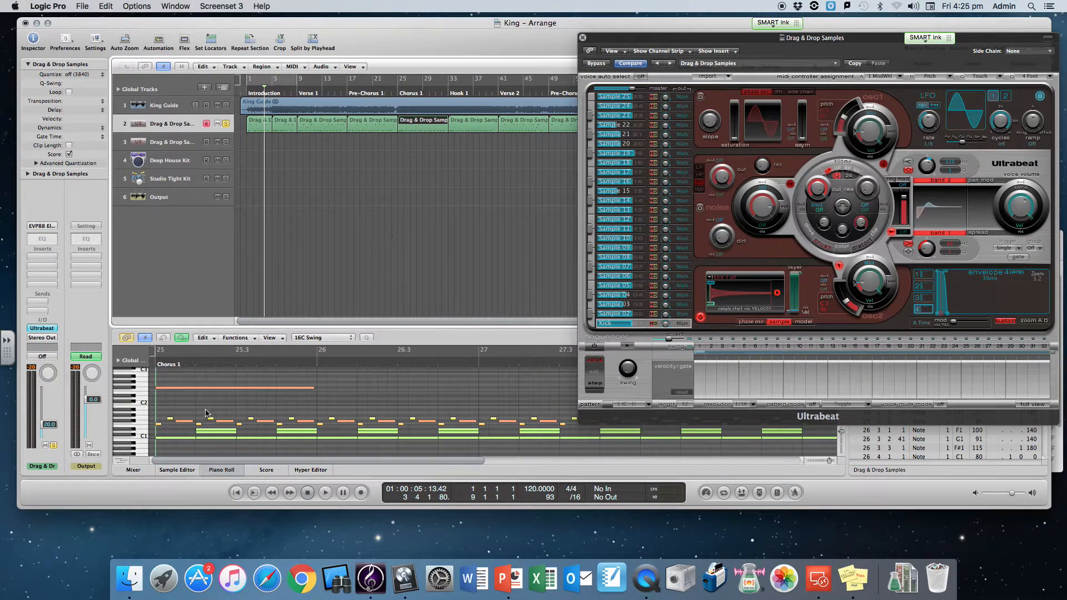
left_click(155, 362)
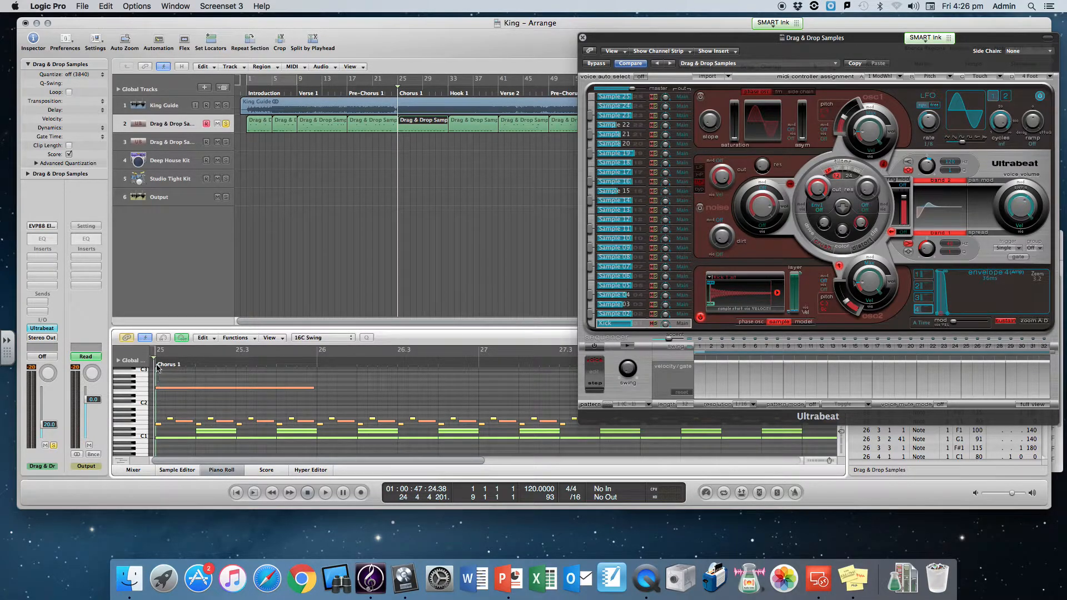
key("space")
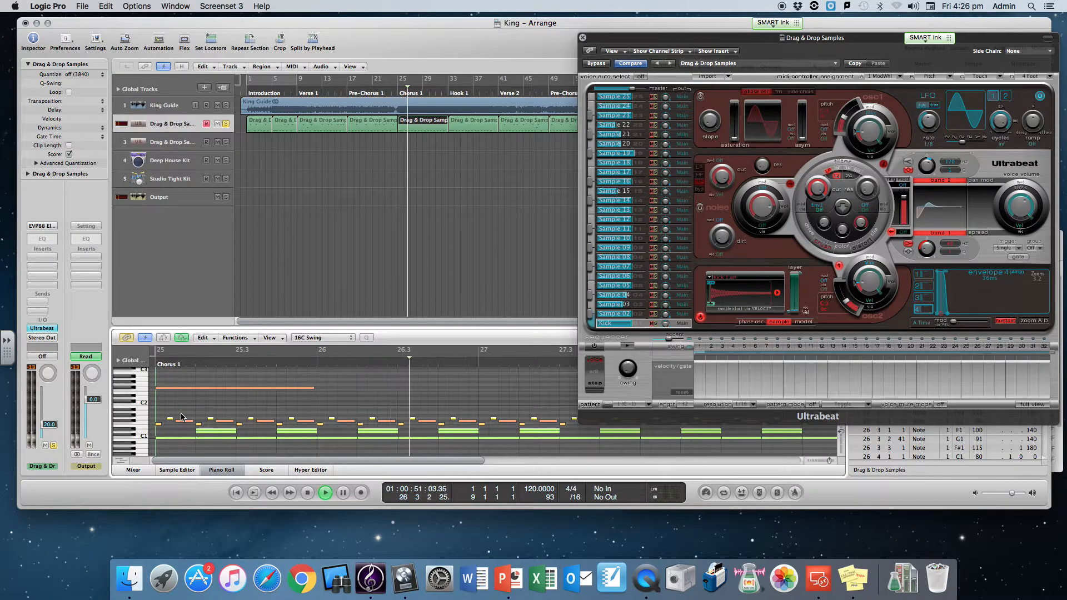
key("space")
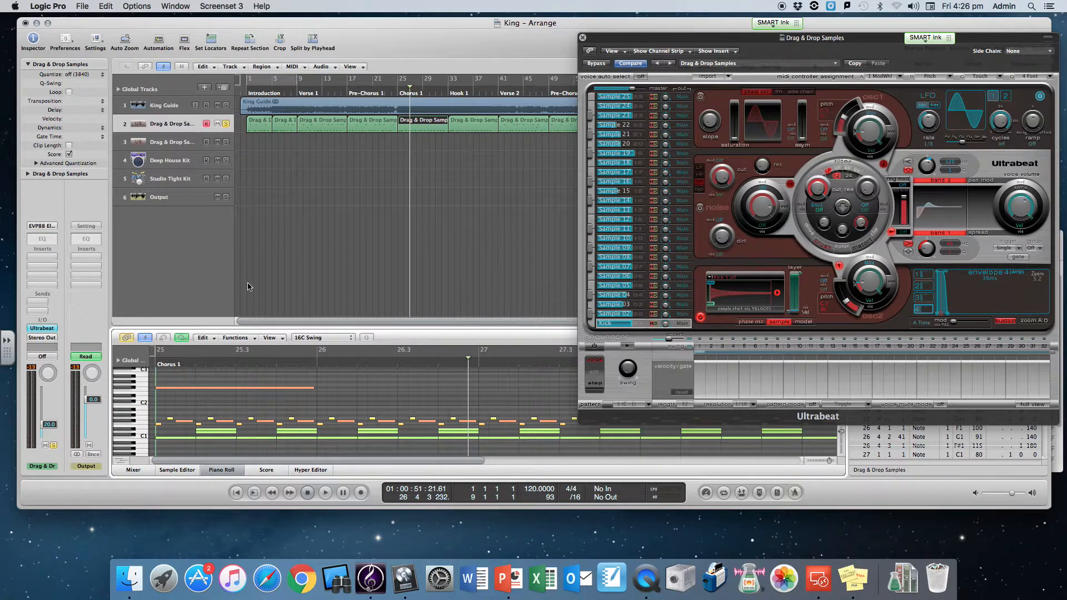
Return to the first Introduction region and check the Sample 03 and Kick voices in Ultrabeat.
left_click(264, 125)
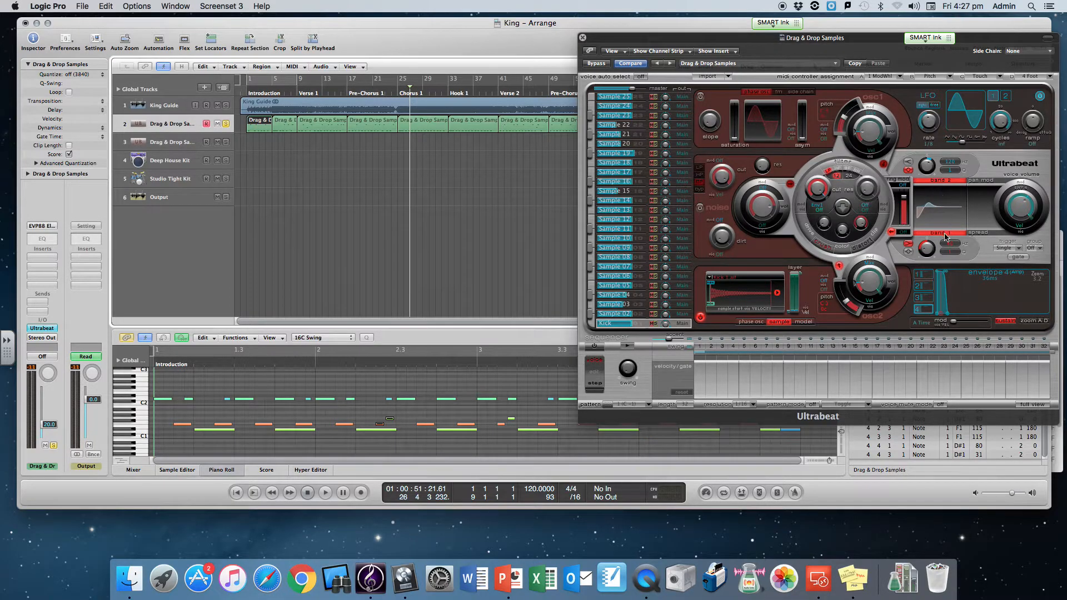
left_click(642, 306)
left_click(644, 323)
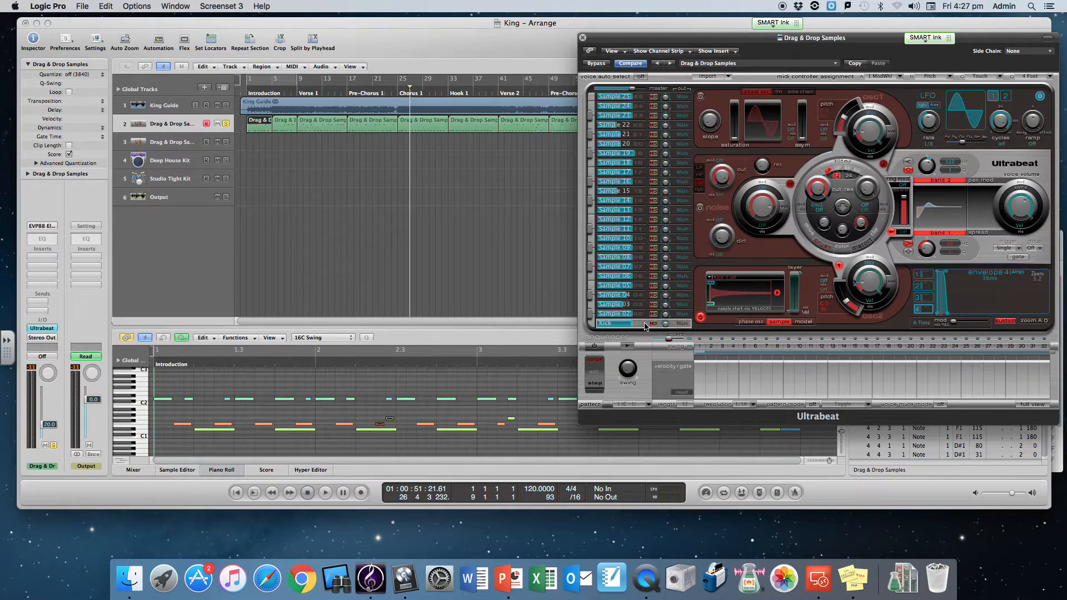
Insert a Channel EQ on track 2, and close both its window and Ultrabeat.
double_click(45, 240)
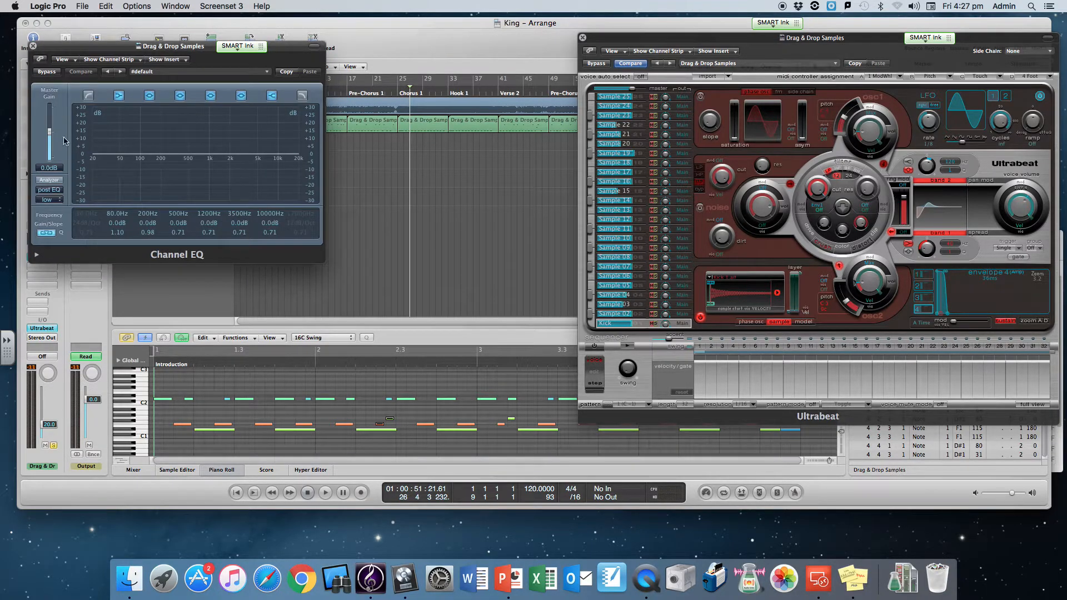
left_click(32, 46)
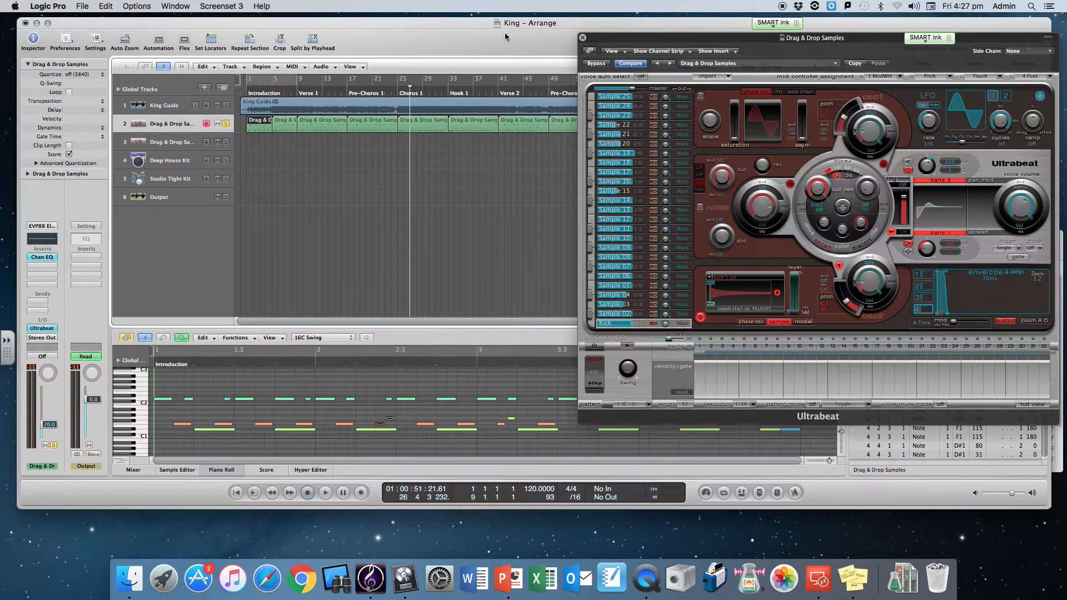
left_click(582, 38)
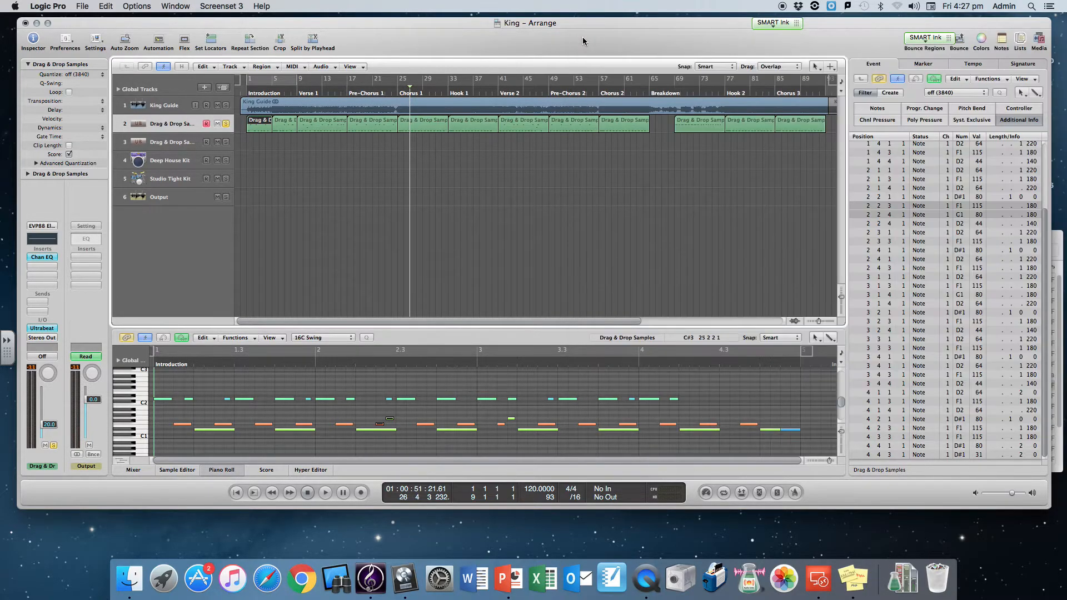
Place the playhead exactly at bar 5, at the end of track 2's first Introduction region.
left_click(808, 320)
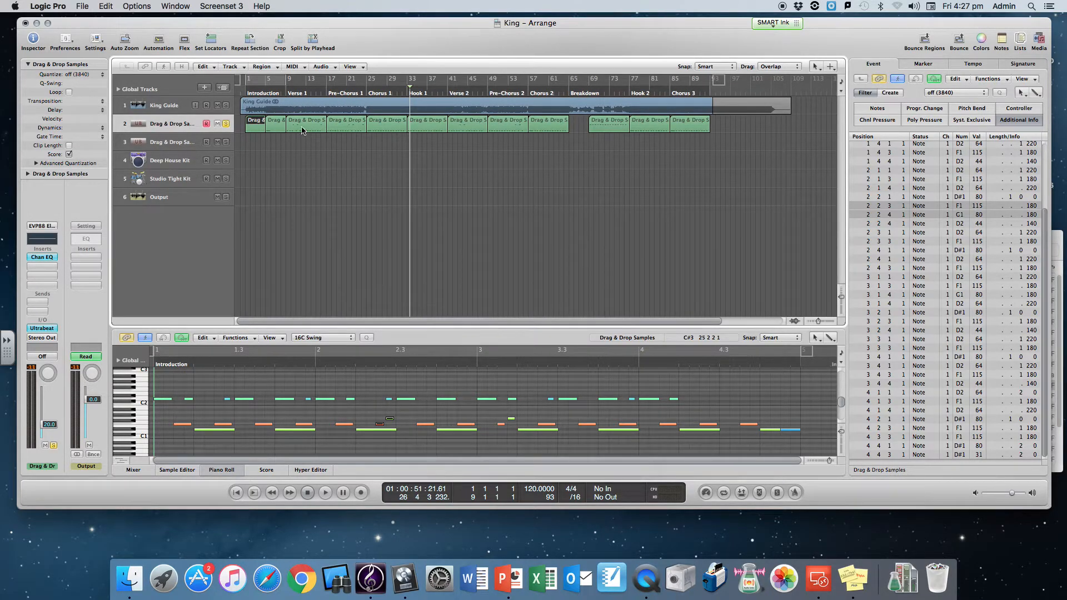
left_click(266, 93)
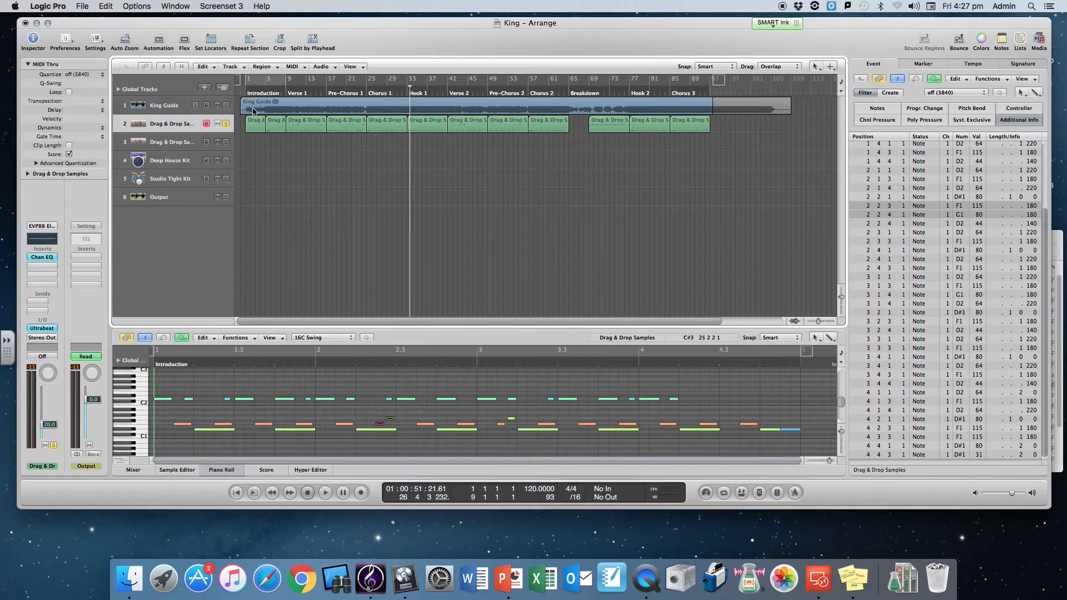
left_click(245, 91)
key("ctrl+Right")
key("ctrl+Right")
key("ctrl+Right")
key("ctrl+Right")
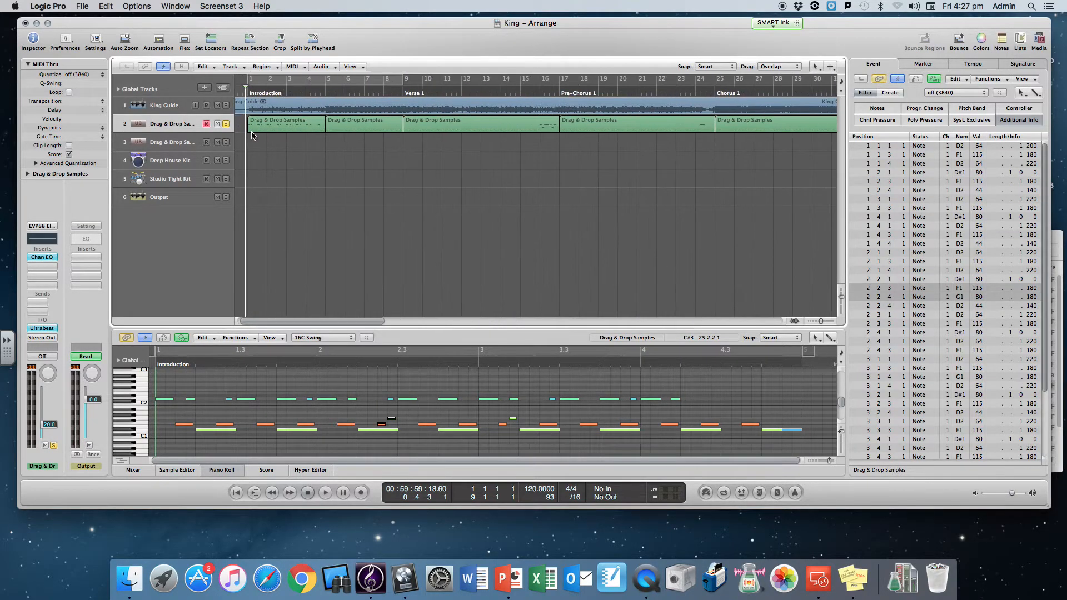
left_click(267, 130)
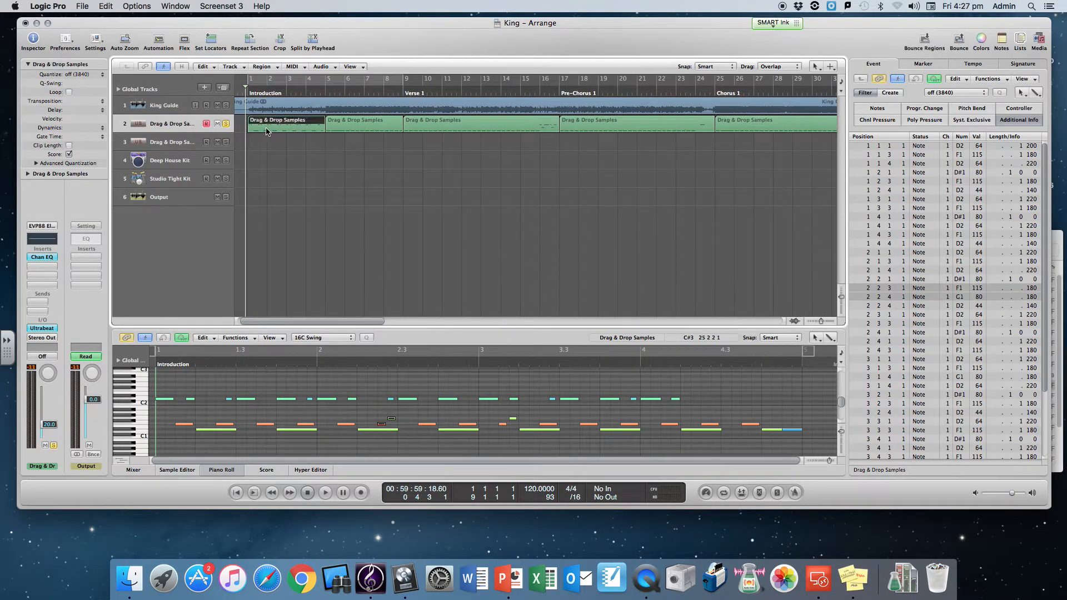
left_click(323, 96)
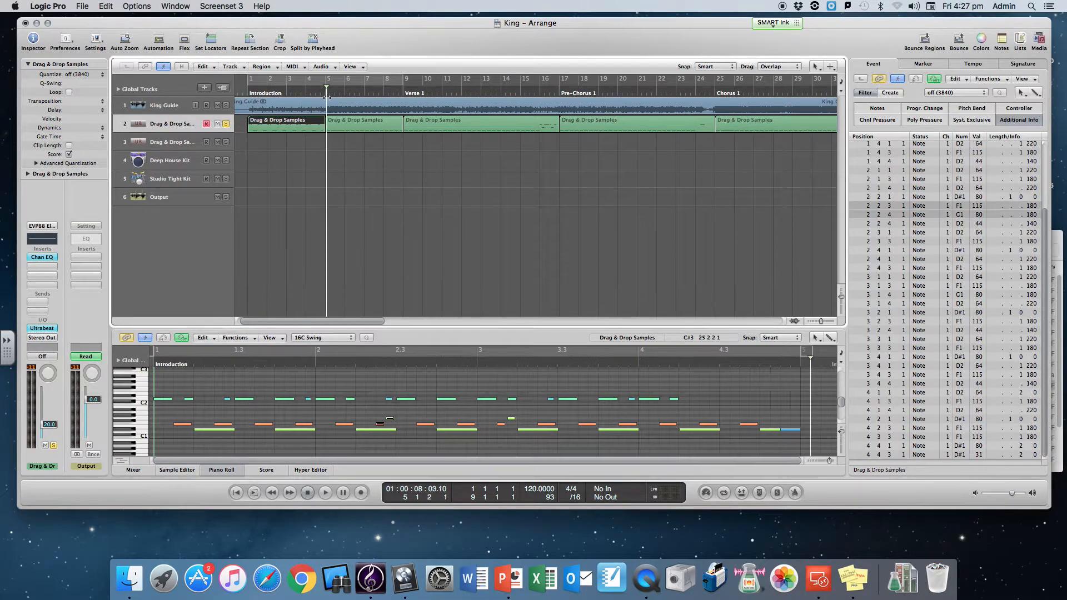
left_click(327, 98)
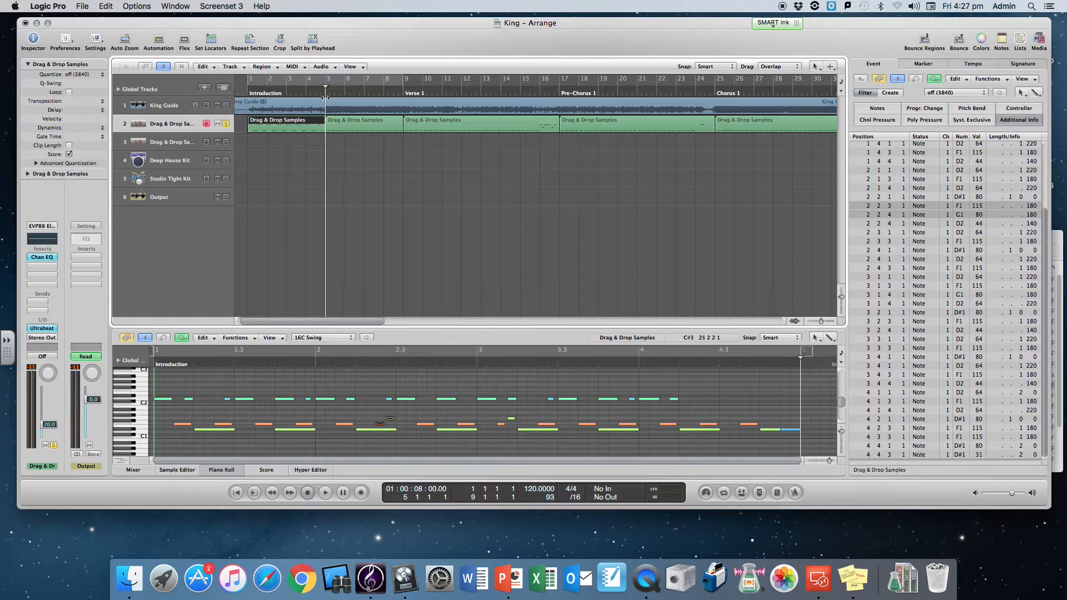
left_click(362, 168)
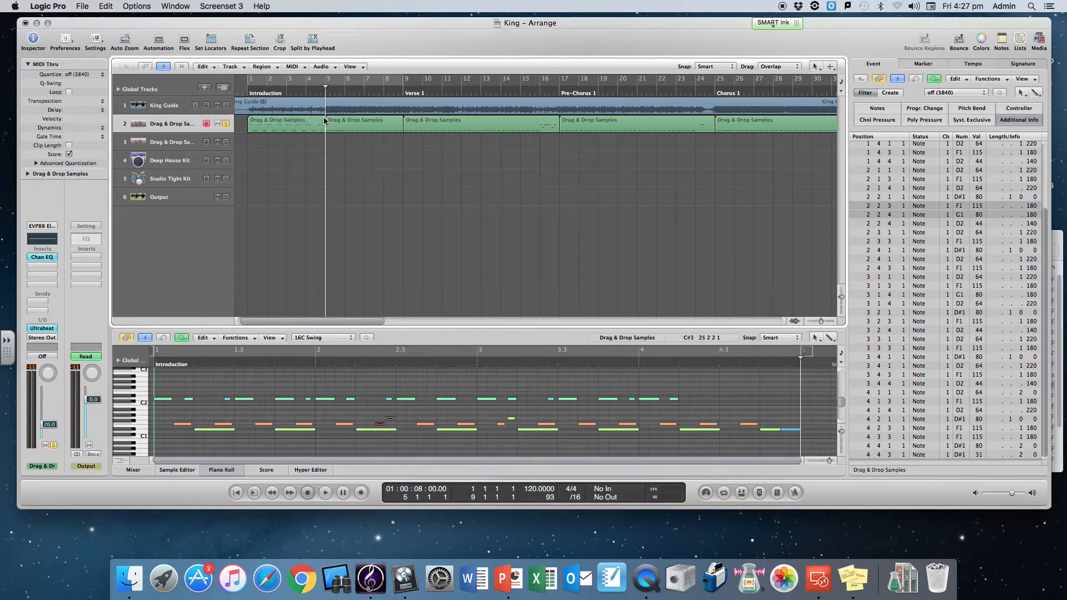
mouse_move(324, 127)
left_mouse_down()
mouse_move(344, 135)
mouse_move(326, 135)
left_mouse_up()
left_click(392, 156)
left_click(276, 123)
left_click(294, 160)
left_click(207, 451)
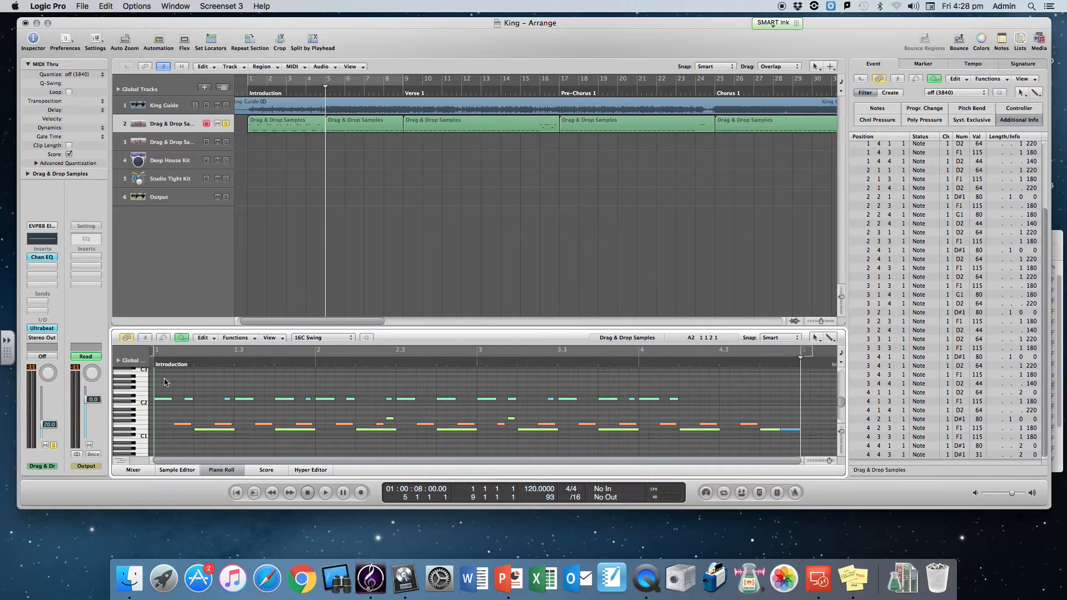
Apply the Humanize transform to all notes in track 2's first Introduction region, with position, velocity and length randomised by 10.
left_click(293, 123)
left_click_drag(160, 381, 811, 448)
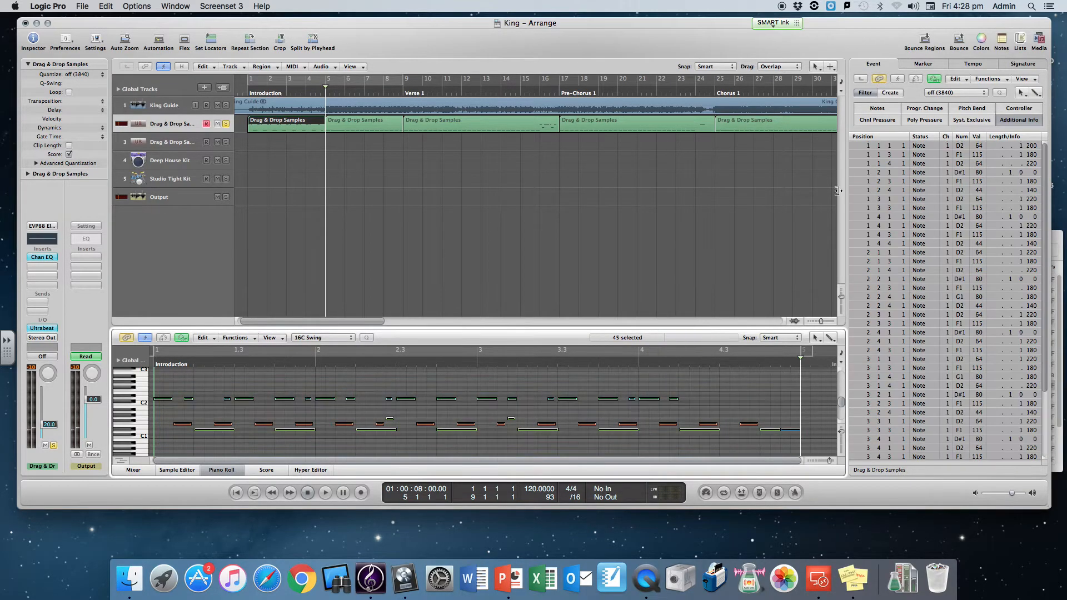
left_click(1006, 79)
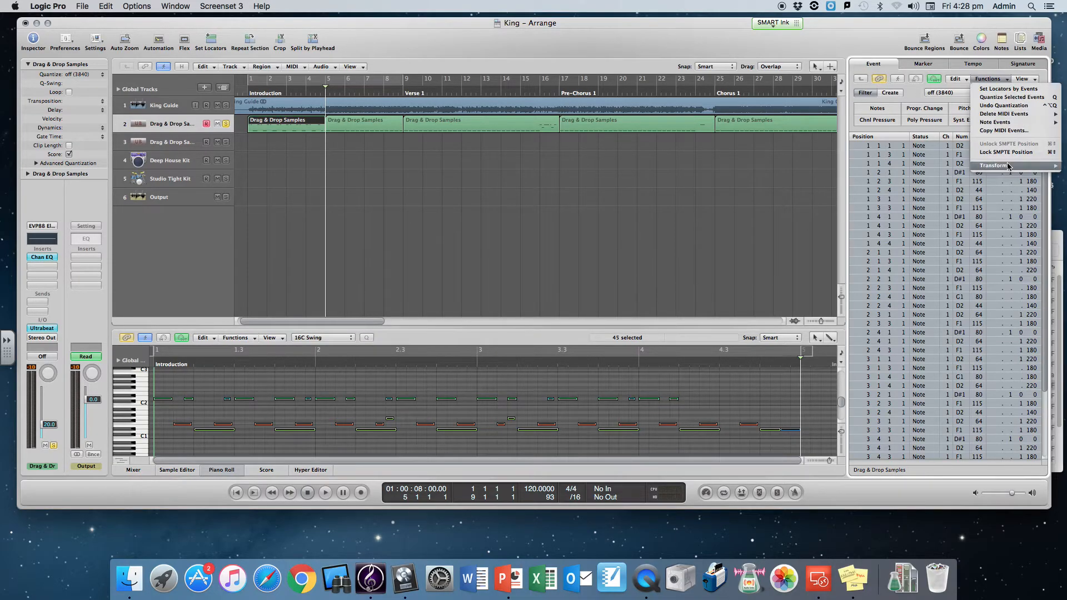
mouse_move(1009, 169)
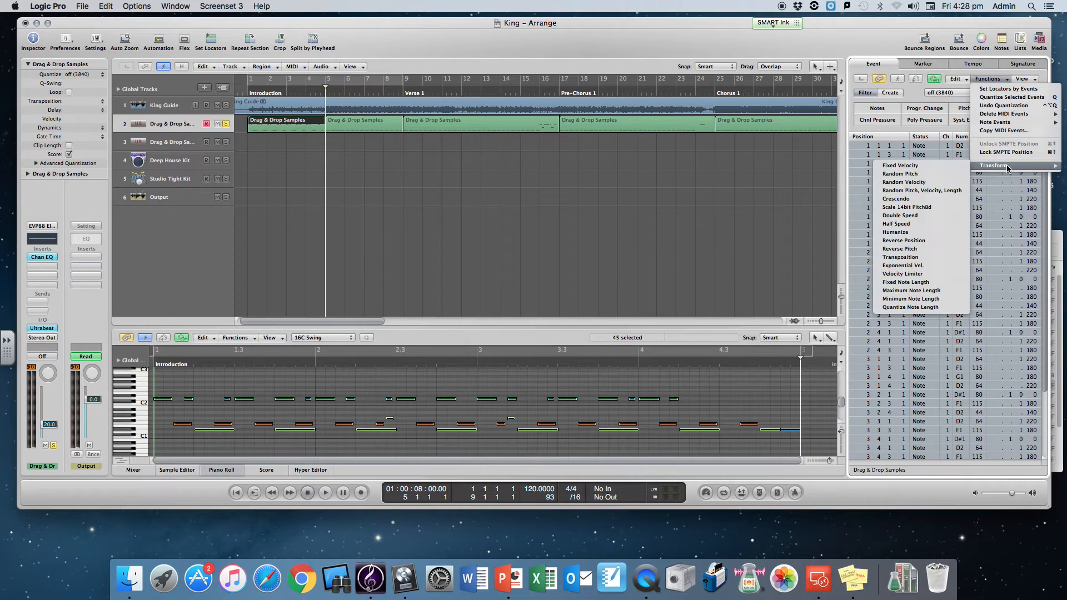
left_click(894, 233)
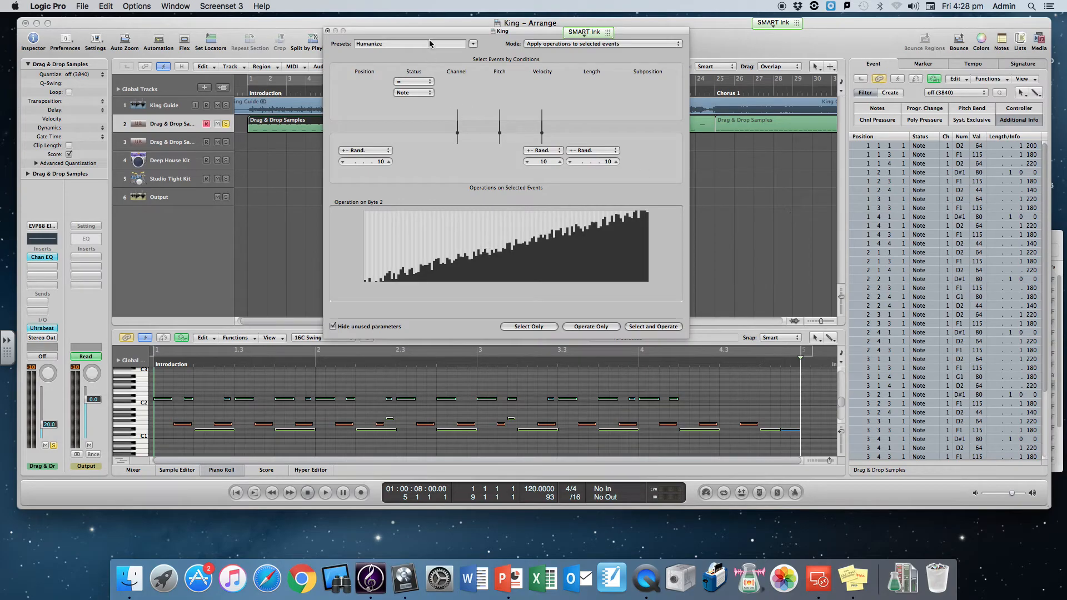
left_click_drag(429, 34, 588, 36)
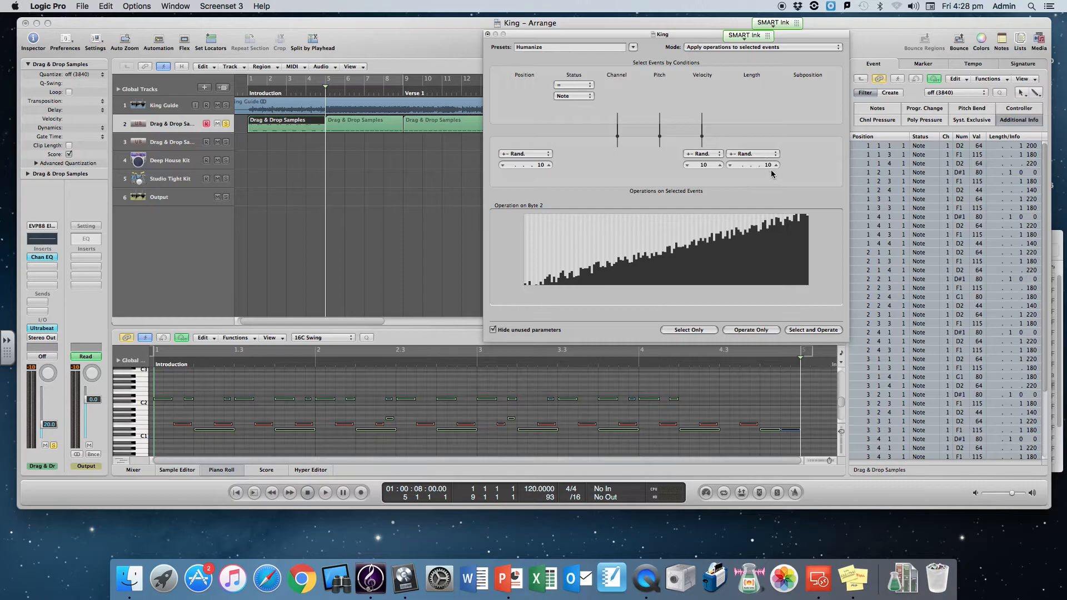
left_click(762, 328)
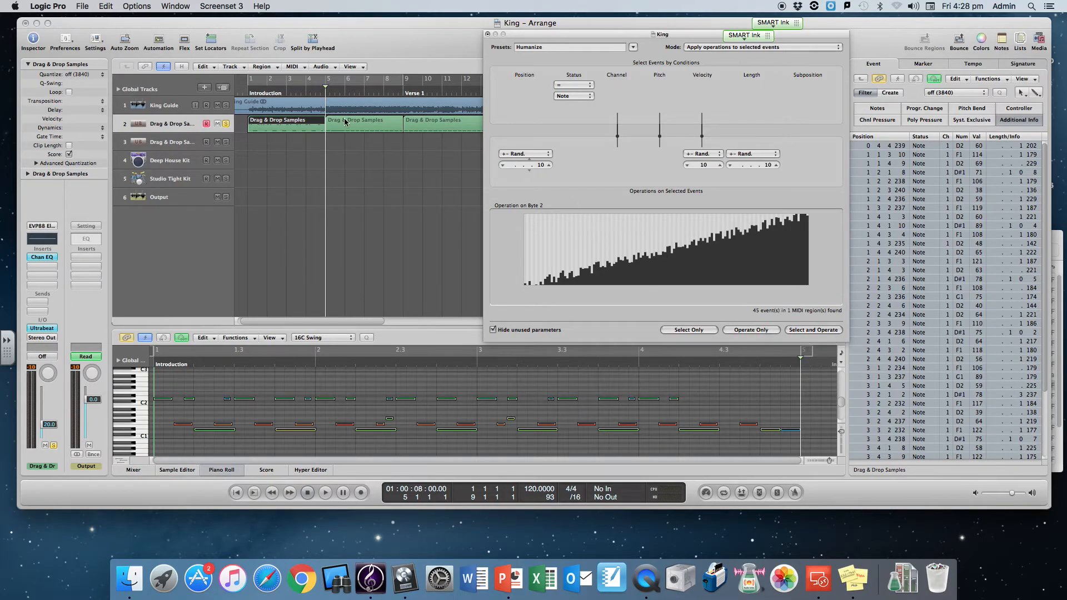
Play the humanized Introduction drums from the start, and undo the Humanize transform.
left_click(248, 93)
key("space")
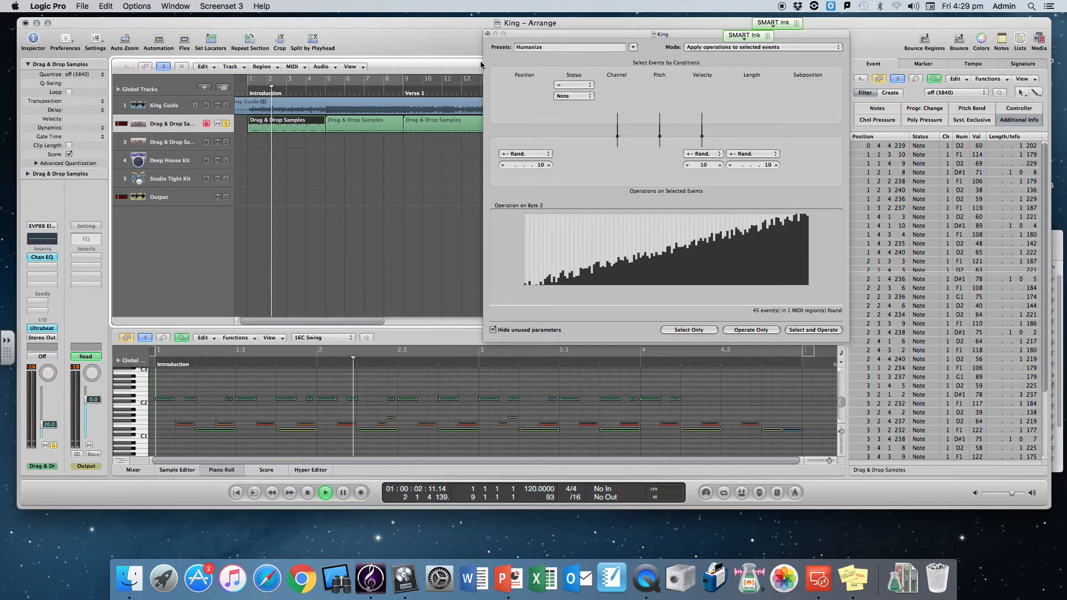
left_click_drag(521, 38, 624, 30)
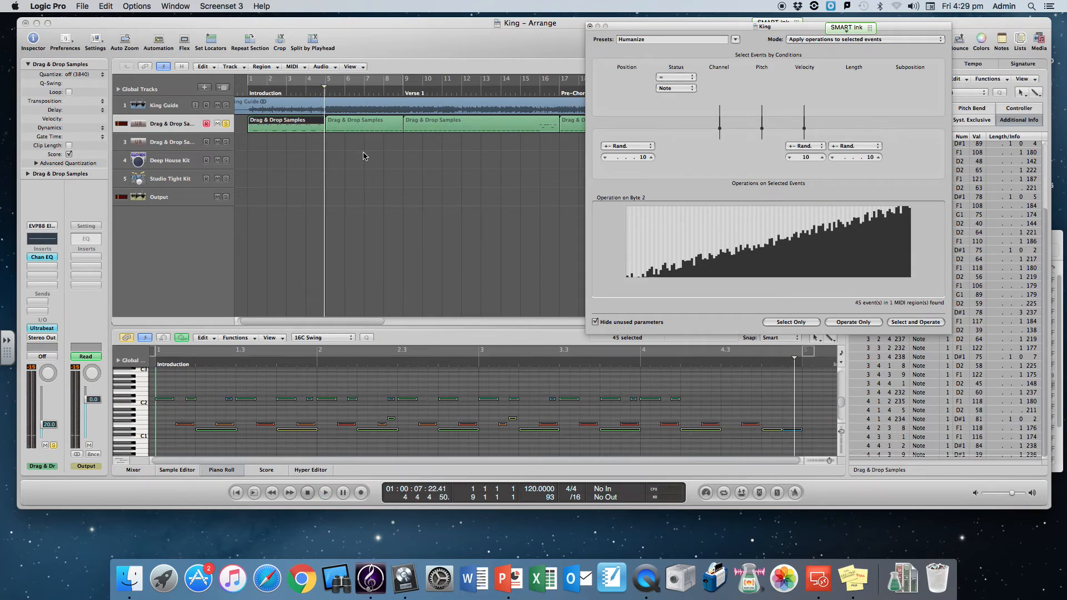
key("super+z")
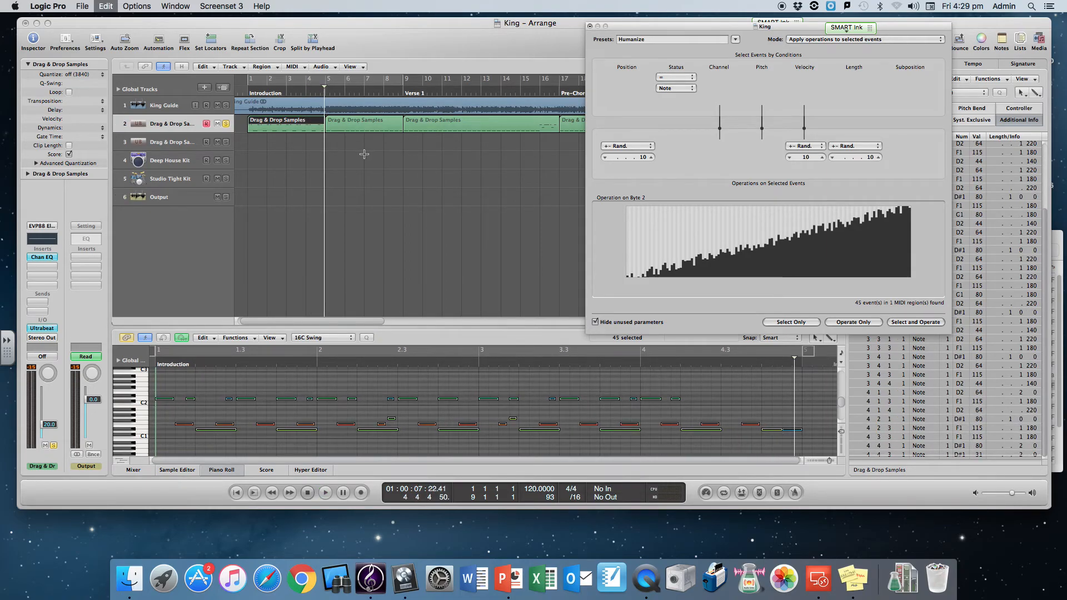
Replay the original Introduction drum pattern from its start for comparison, and close the Humanize window.
double_click(254, 92)
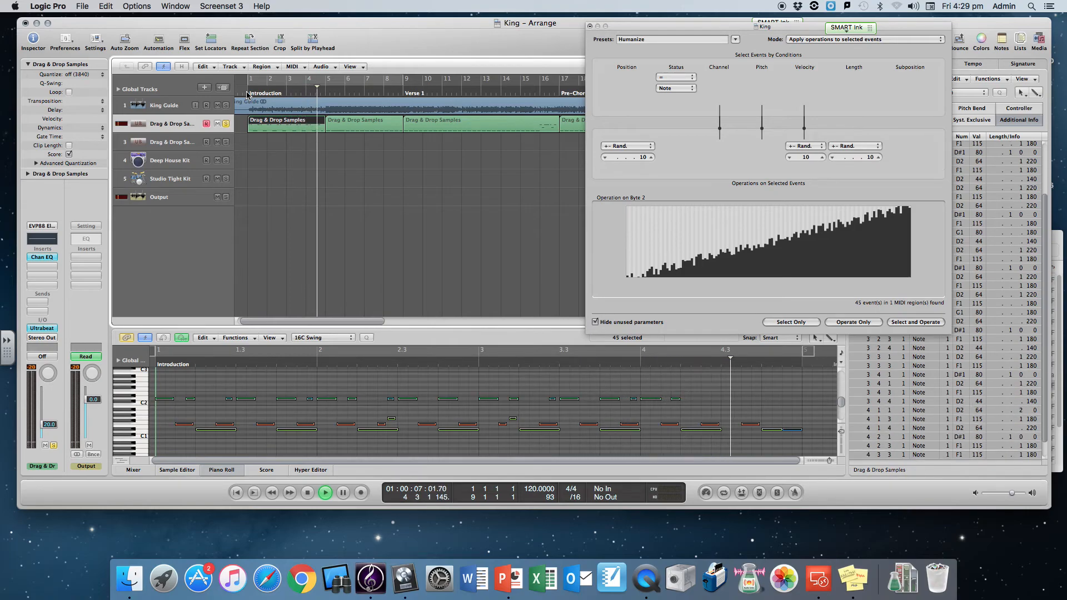
key("space")
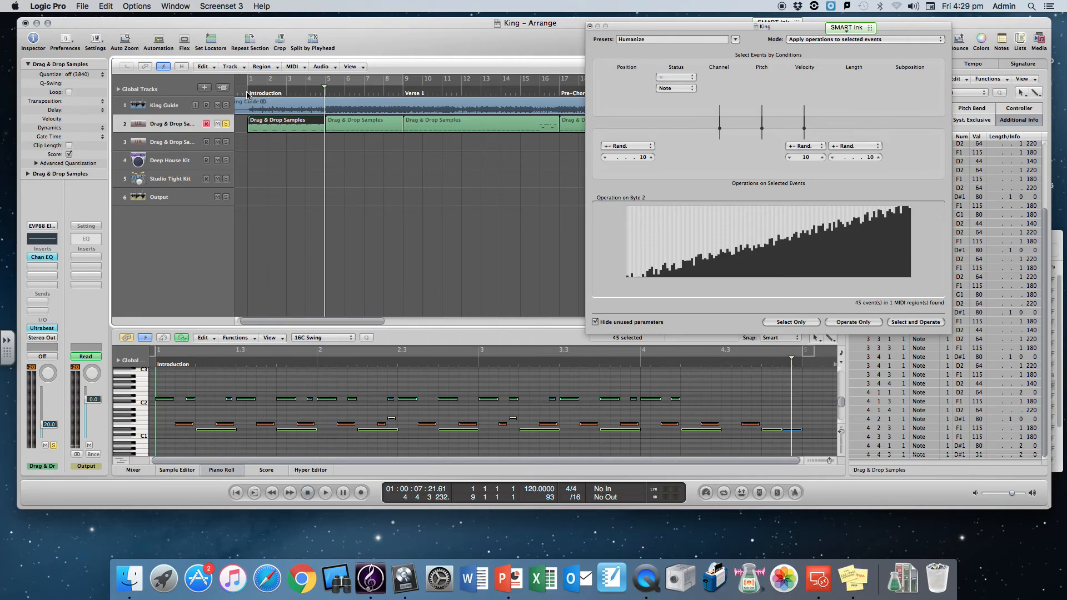
left_click(590, 26)
Show the whole arrangement from Introduction to Chorus 3 with no region selected.
left_click(812, 321)
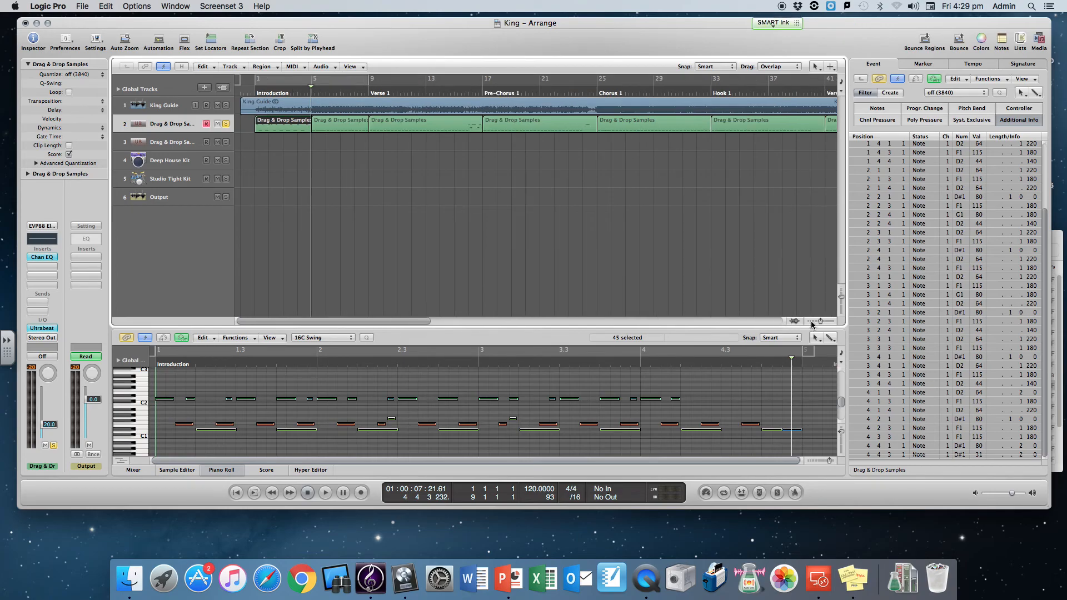
left_click(812, 321)
left_click(811, 321)
left_click(812, 322)
left_click(308, 174)
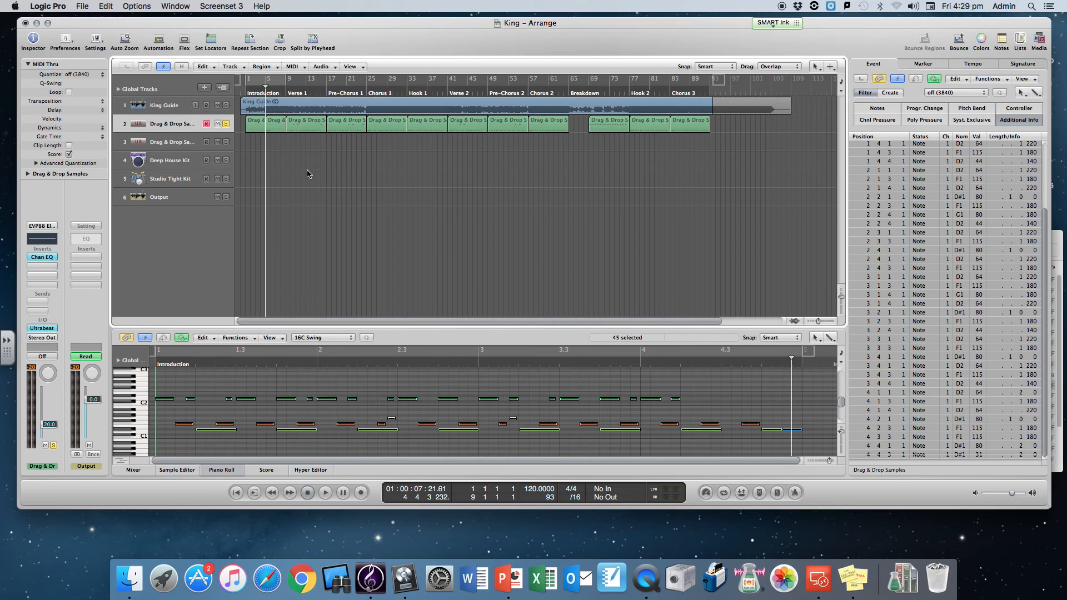